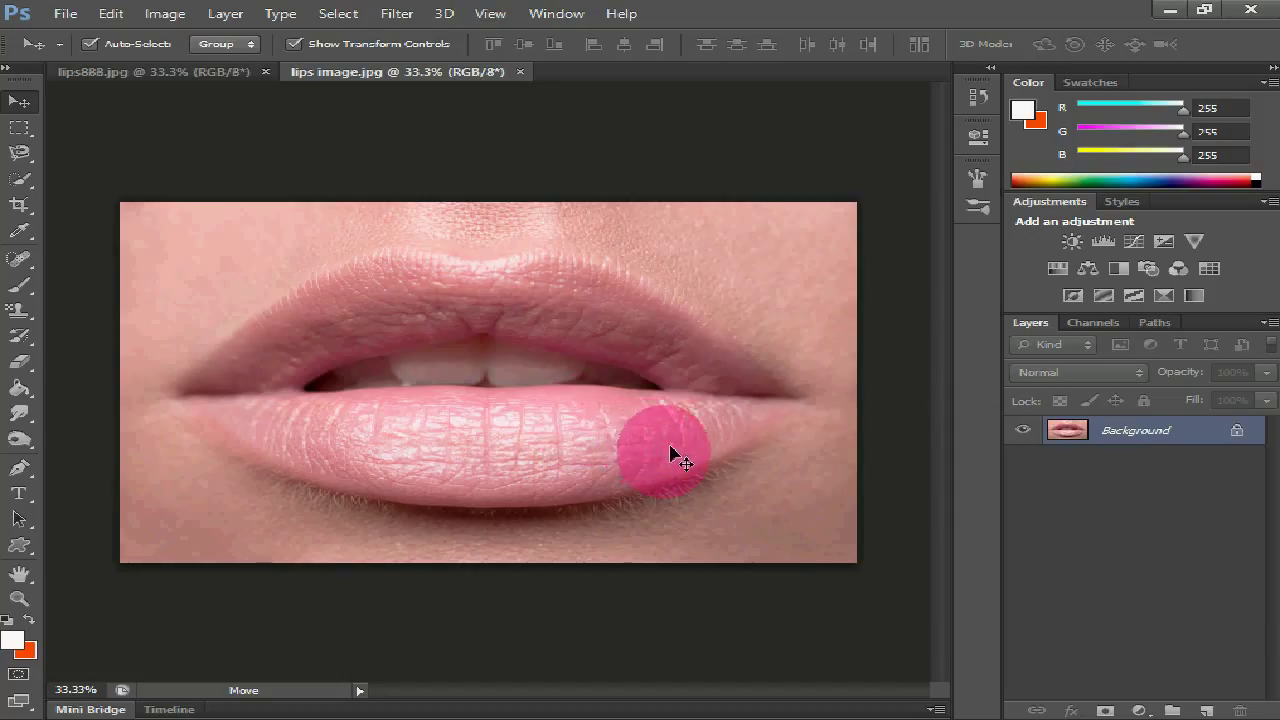
# Compare the finished pink-and-yellow lips example with the original natural lips photo
pyautogui.click(213, 75)
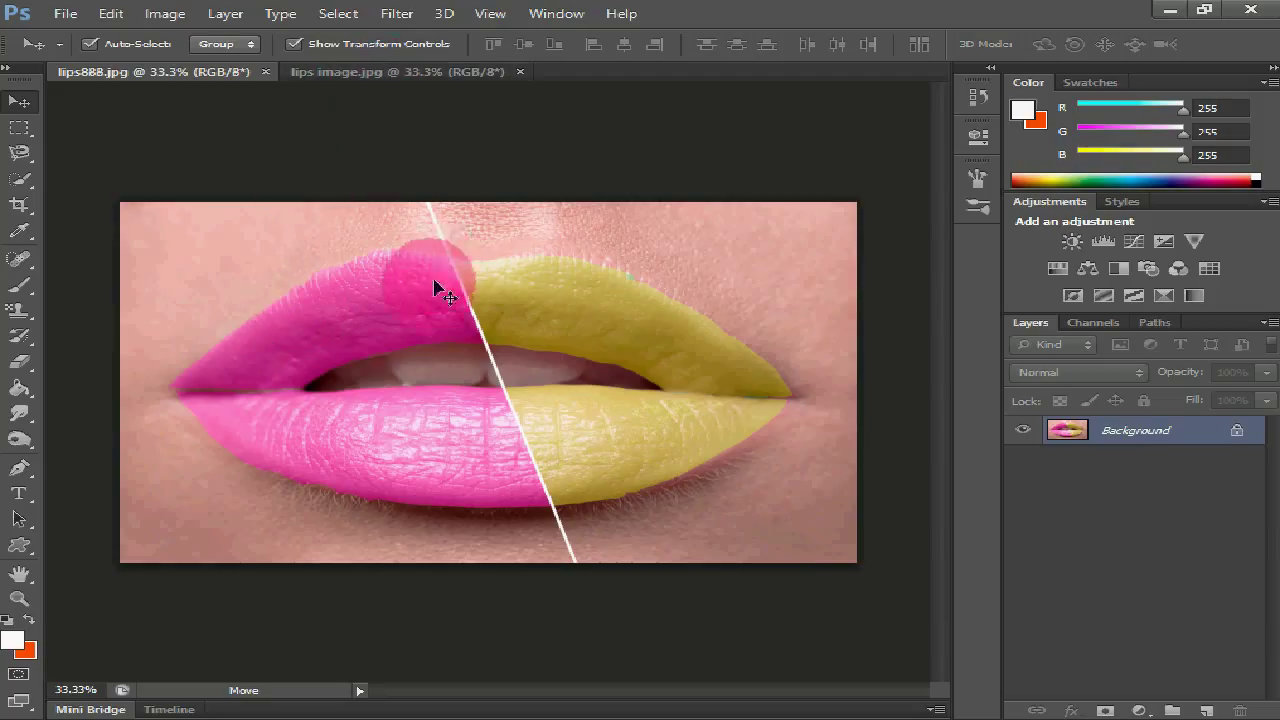
pyautogui.click(389, 73)
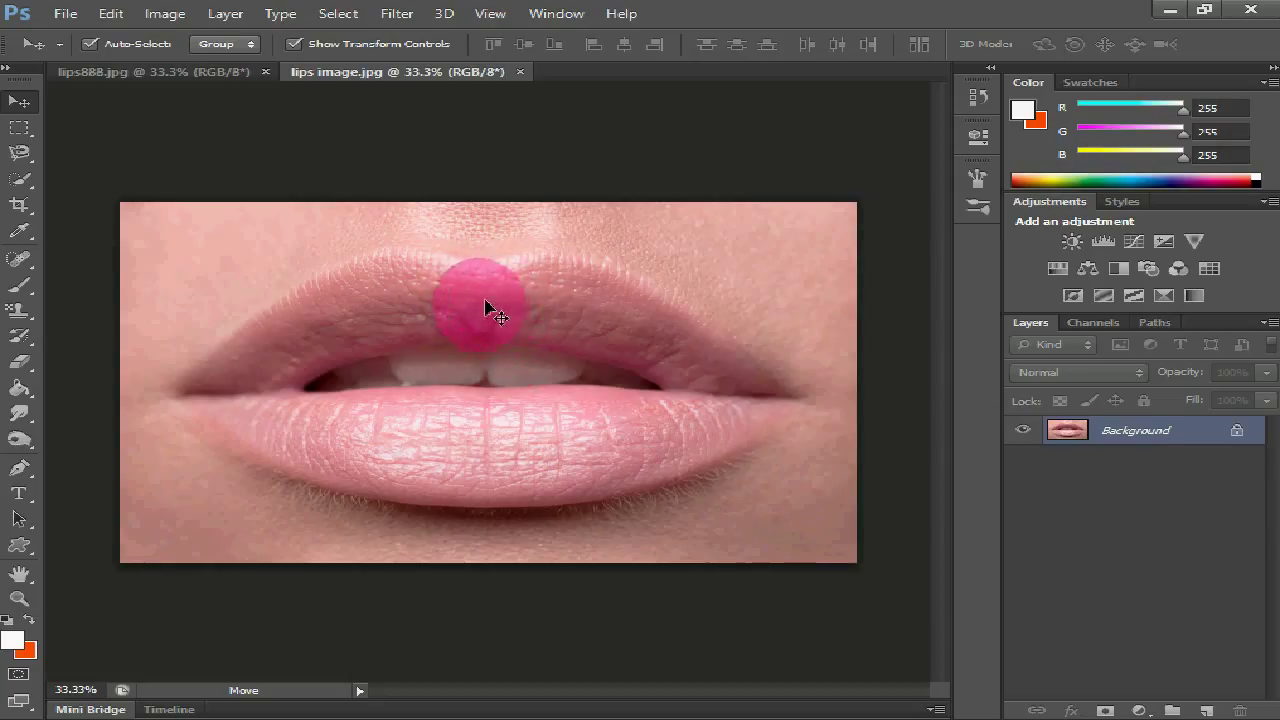
pyautogui.click(188, 70)
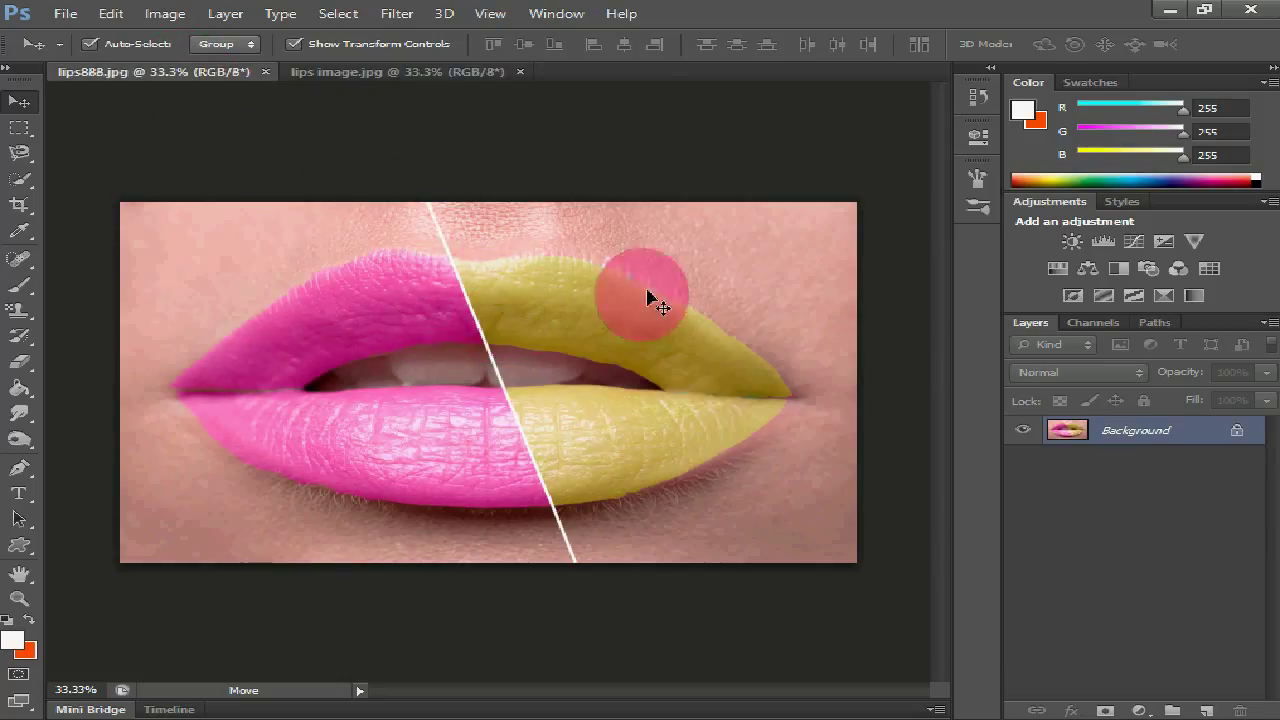
pyautogui.click(443, 74)
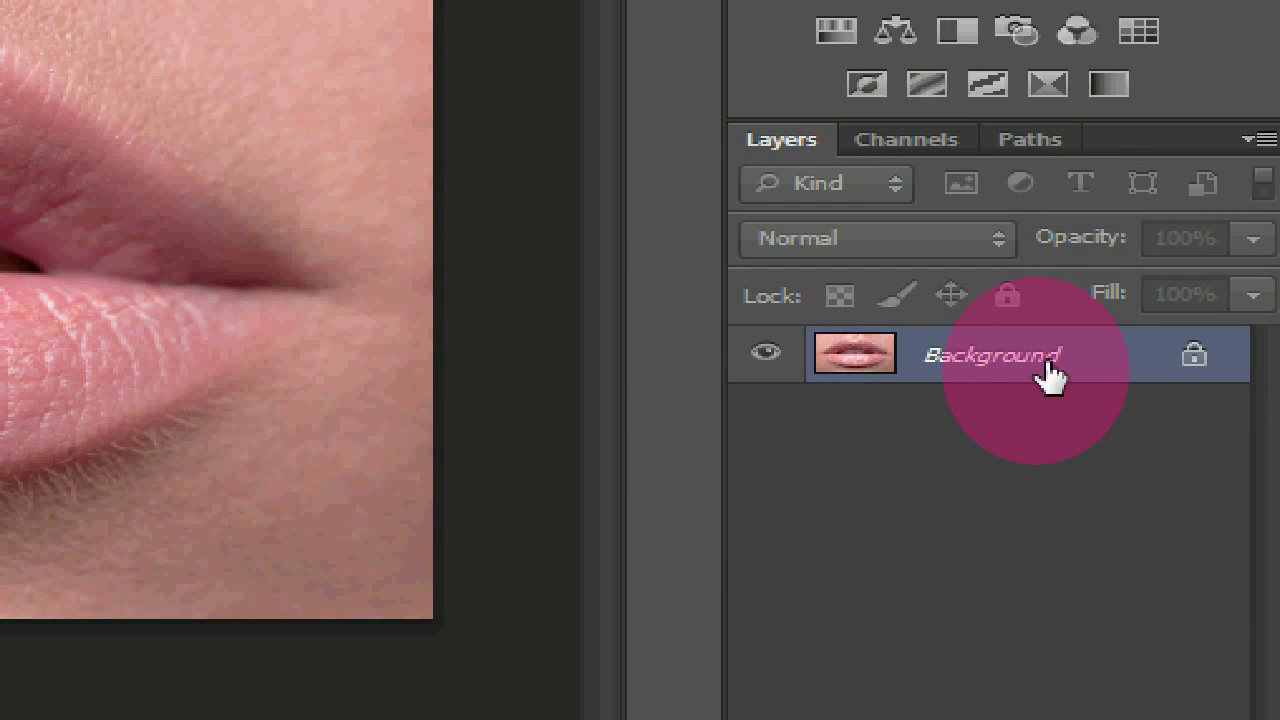
# Convert the locked Background into Layer 0 and duplicate it as Layer 0 copy
pyautogui.doubleClick(1050, 375)
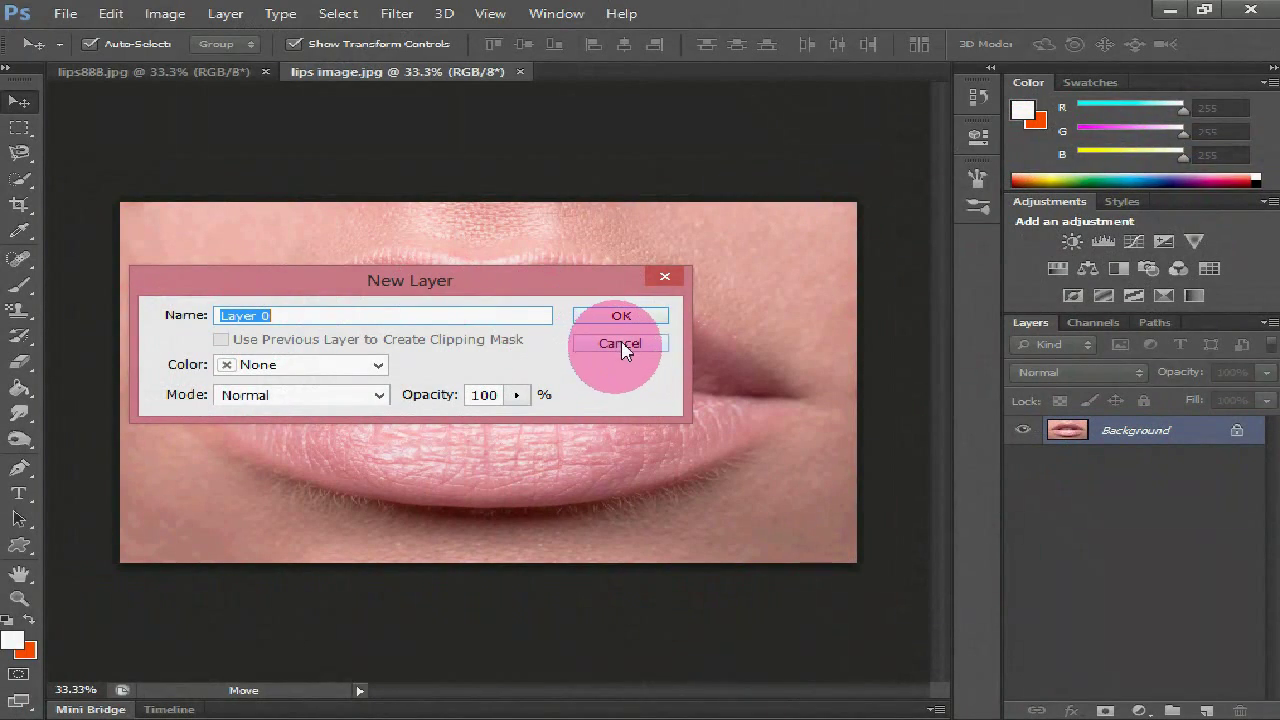
pyautogui.click(621, 316)
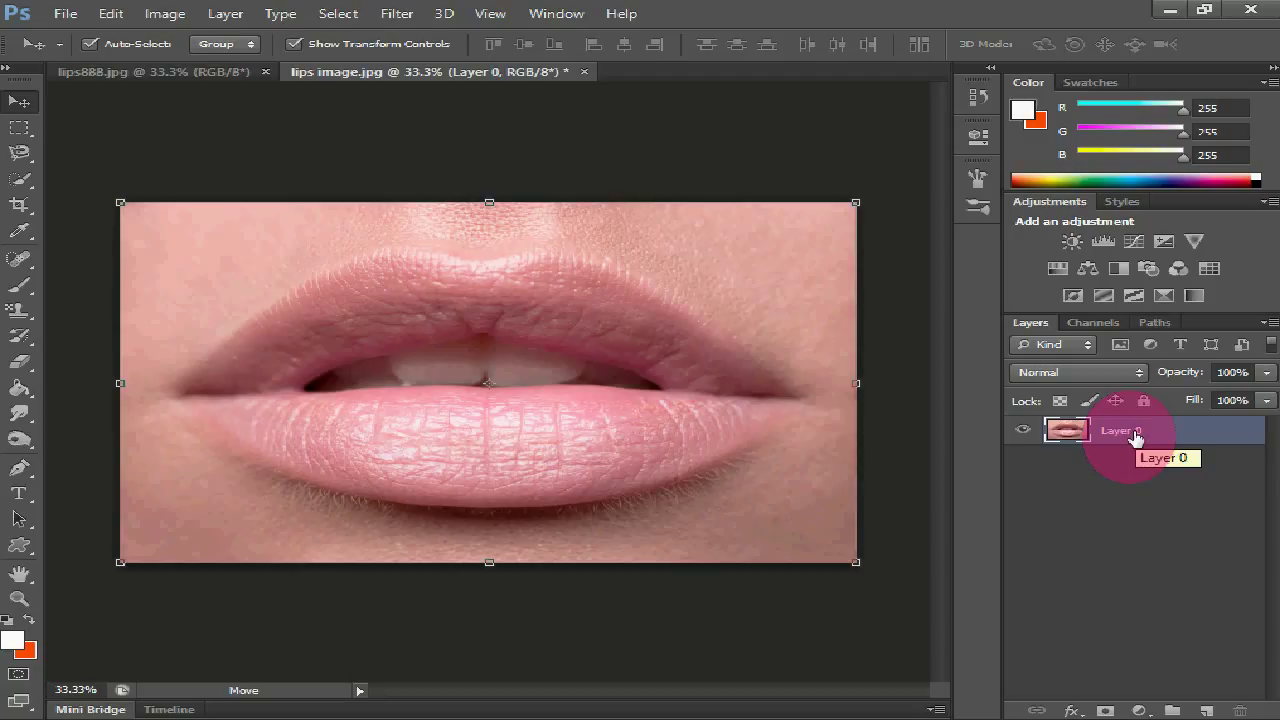
pyautogui.hotkey('ctrl', 'j')
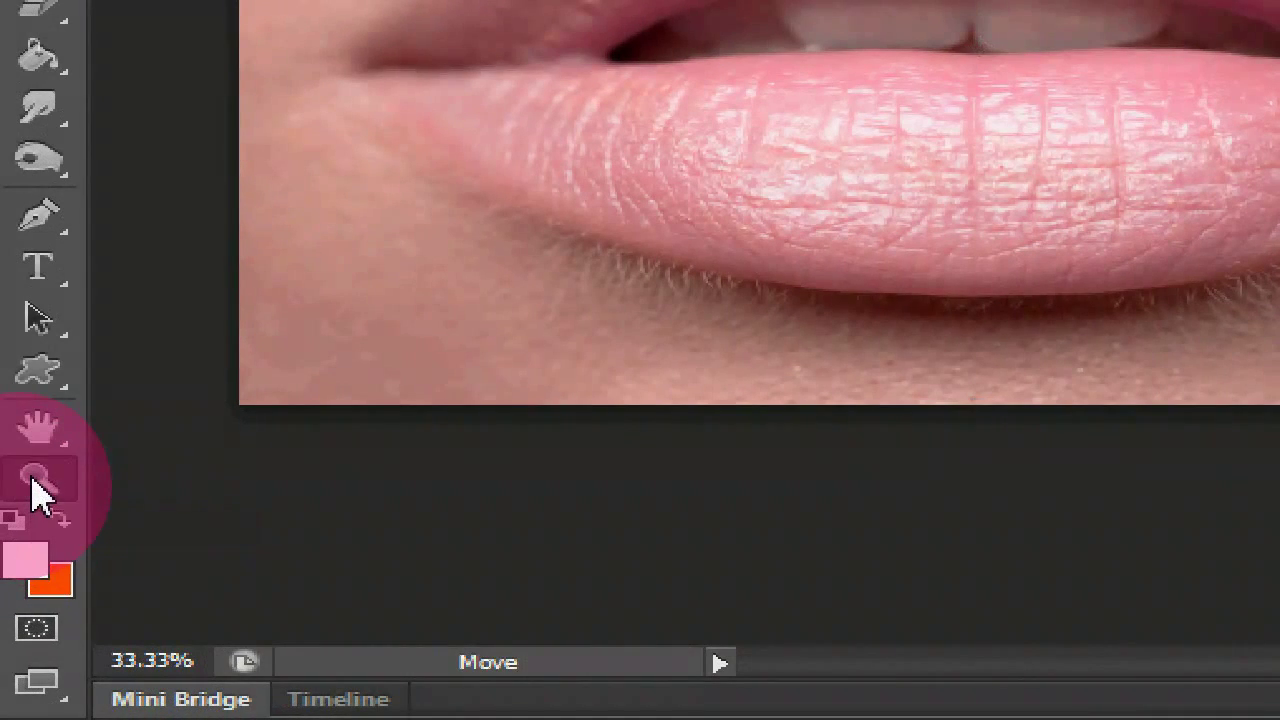
pyautogui.click(17, 603)
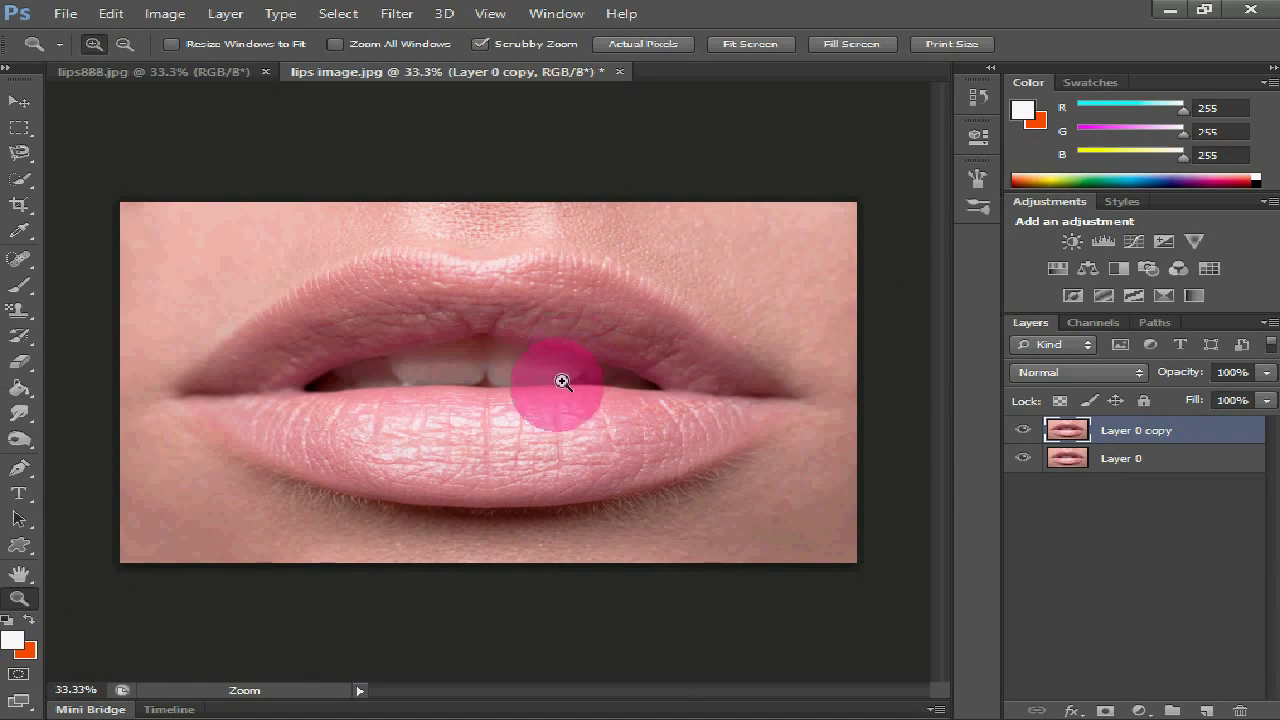
# Zoom the lips to 50% and select the Magnetic Lasso (18 px width, 2% contrast)
pyautogui.click(543, 341)
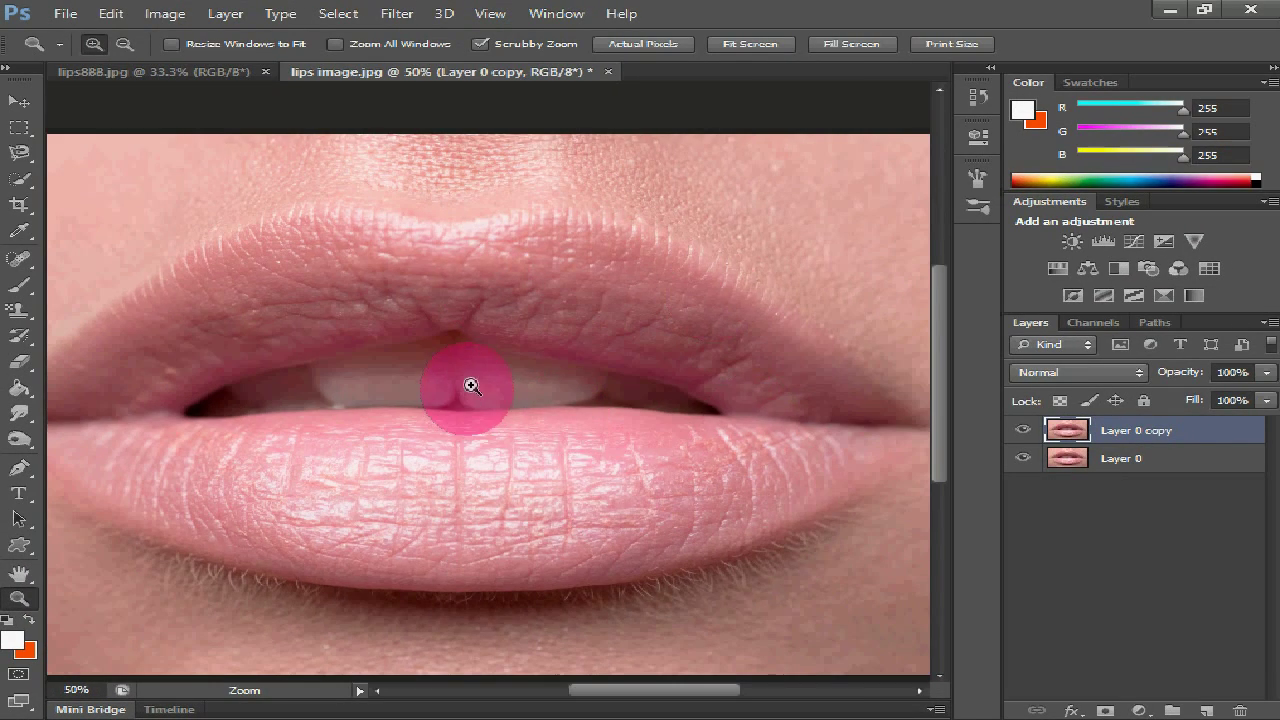
pyautogui.moveTo(640, 695); pyautogui.dragTo(620, 693)
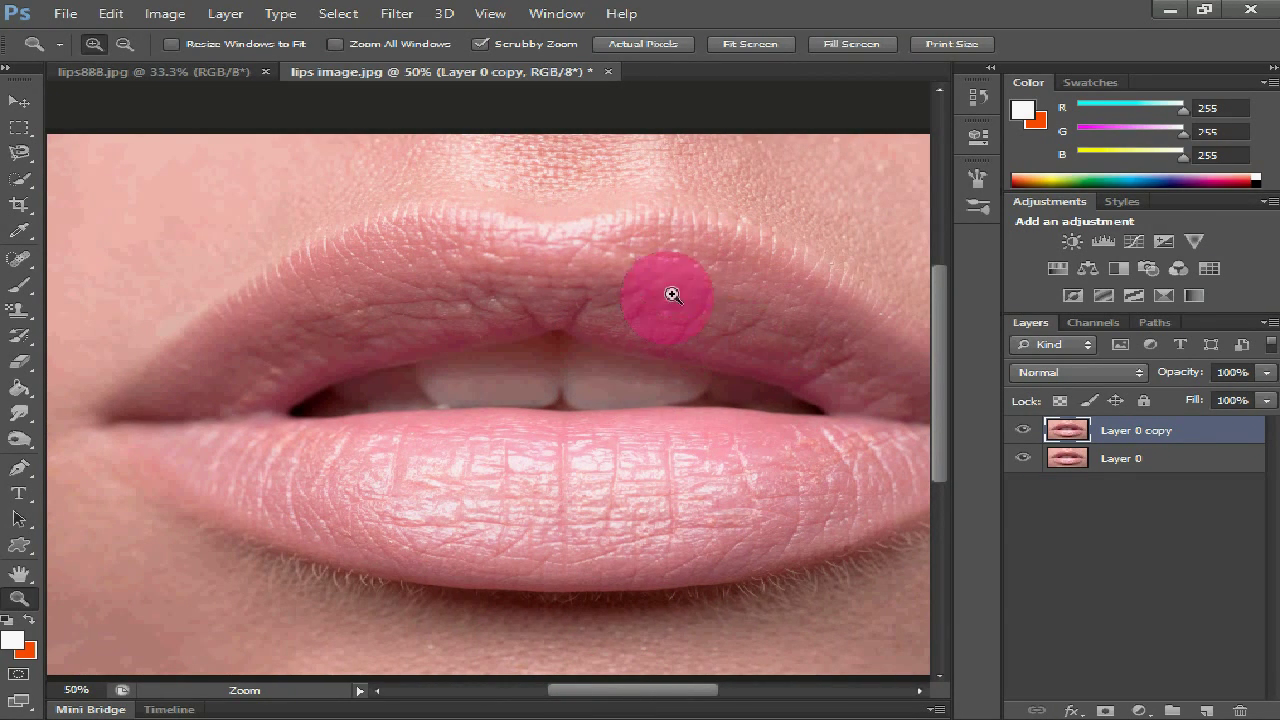
pyautogui.scroll(5, 30, 178)
pyautogui.click(27, 162)
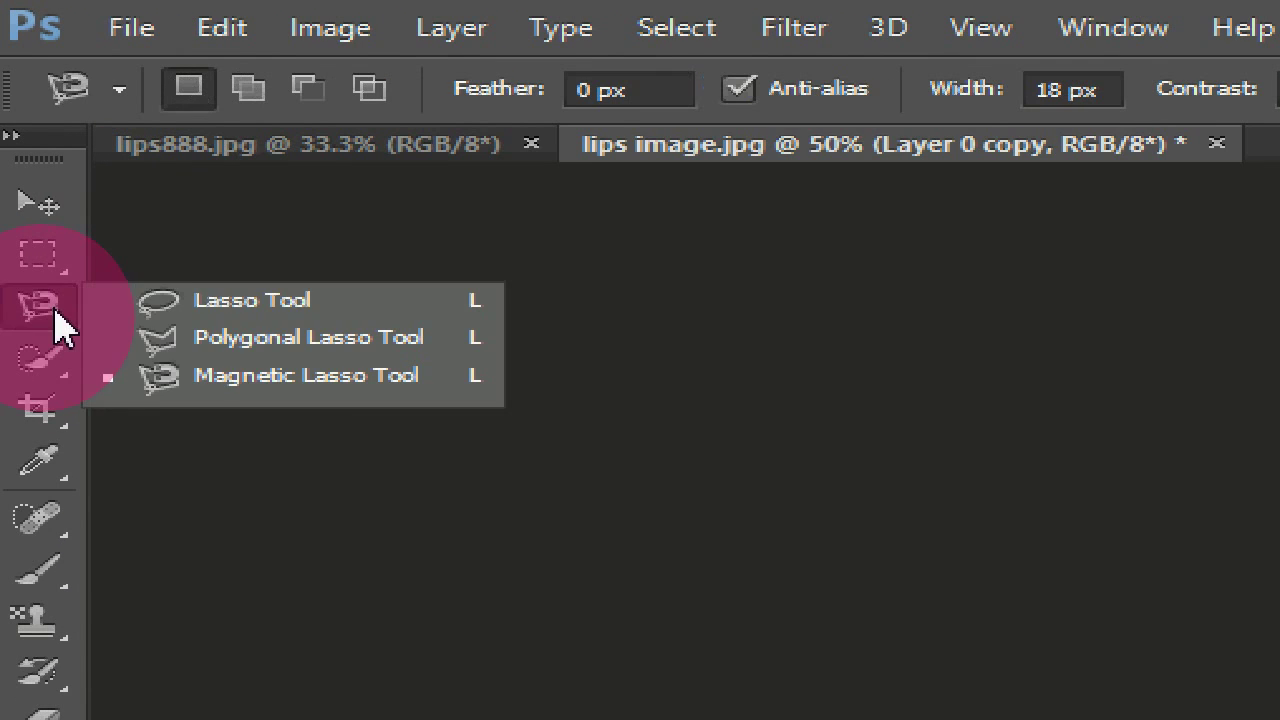
pyautogui.click(305, 378)
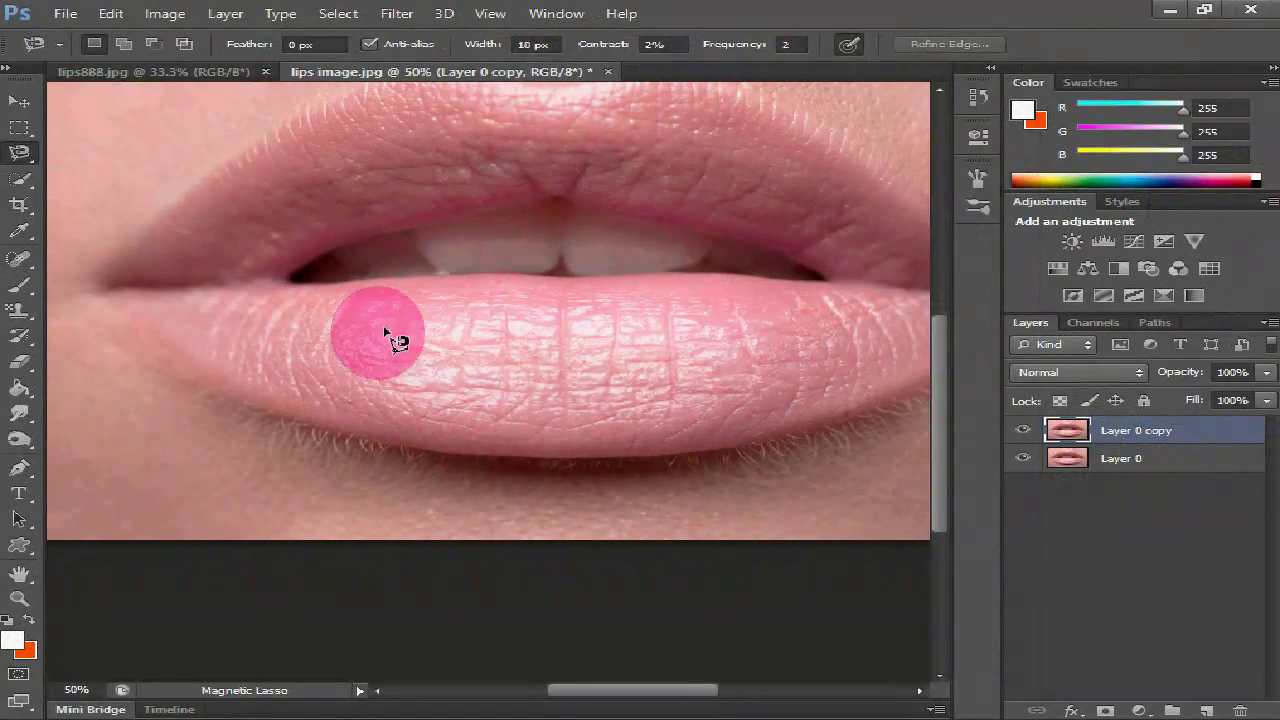
# Trace a Magnetic Lasso path from the left lip corner along the upper lip's top edge
pyautogui.scroll(2, 937, 450)
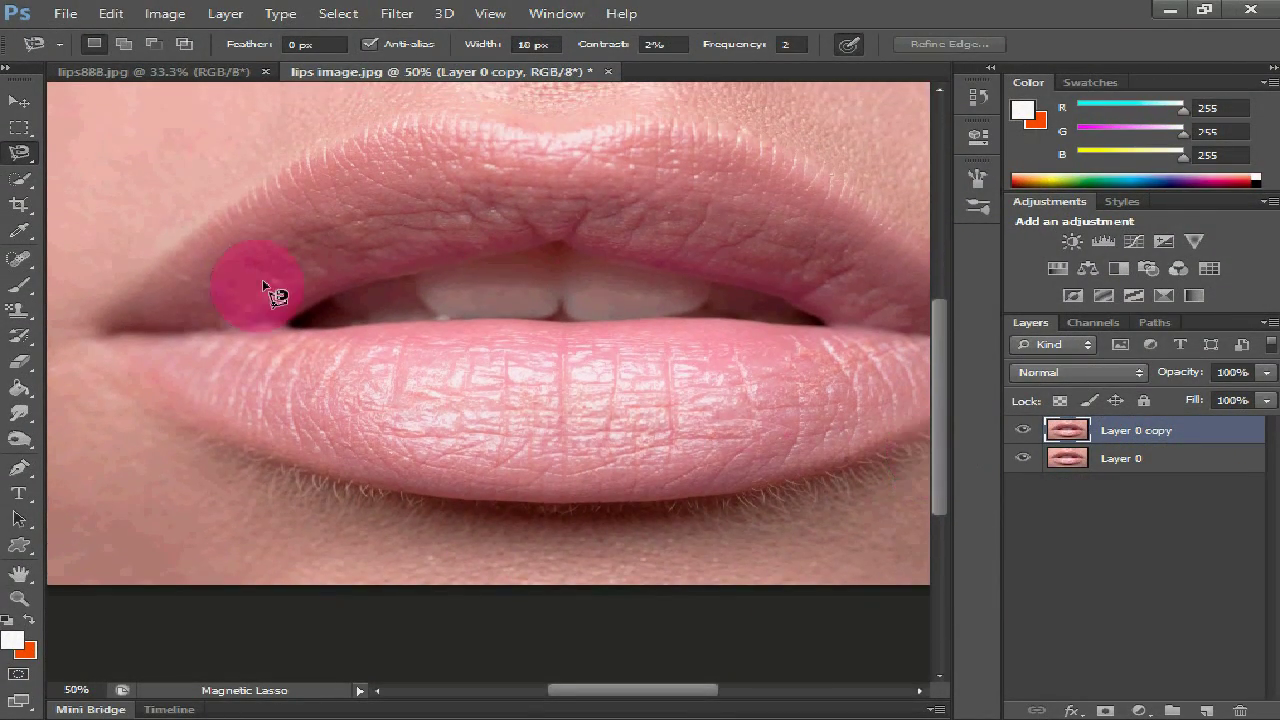
pyautogui.click(86, 318)
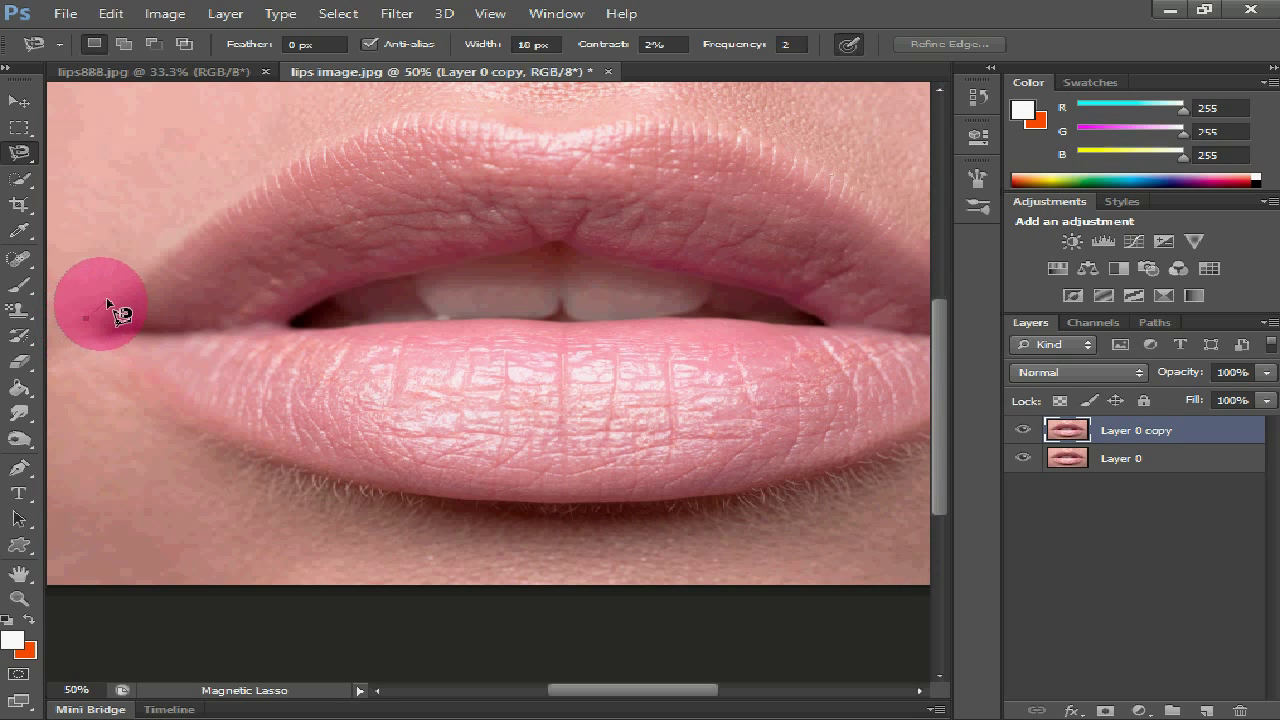
pyautogui.click(156, 260)
pyautogui.moveTo(212, 218); pyautogui.dragTo(378, 124)
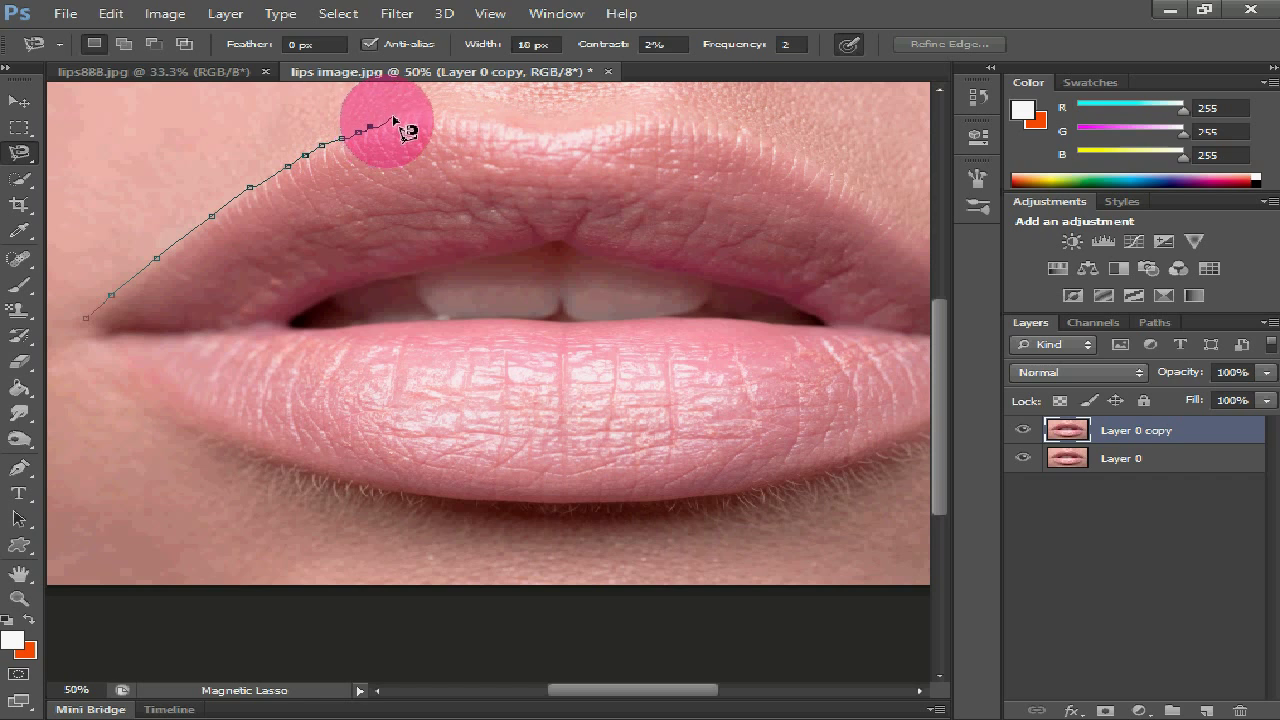
pyautogui.moveTo(383, 124)
pyautogui.mouseDown()
pyautogui.moveTo(422, 116)
pyautogui.moveTo(545, 138)
pyautogui.moveTo(657, 122)
pyautogui.moveTo(796, 166)
pyautogui.moveTo(780, 152)
pyautogui.moveTo(933, 255)
pyautogui.mouseUp()
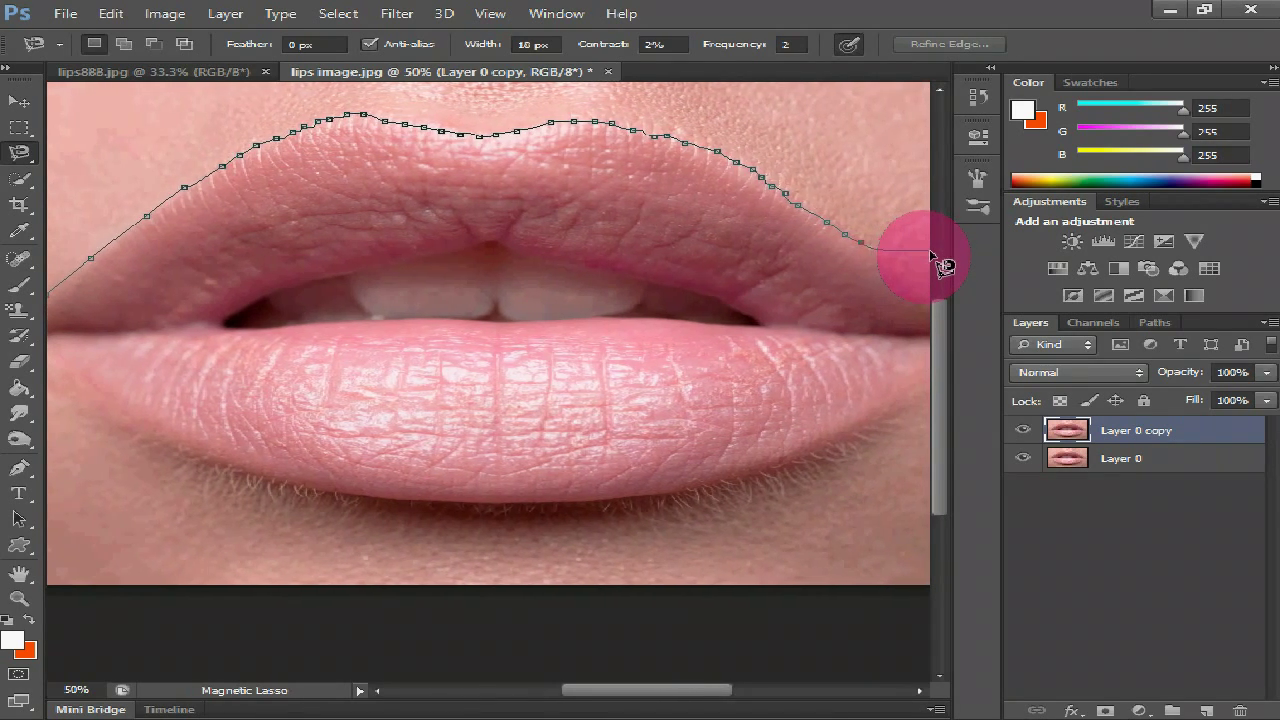
# Bring the lasso round the right corner and back to the start, closing the upper-lip selection
pyautogui.moveTo(933, 255)
pyautogui.mouseDown()
pyautogui.moveTo(895, 302)
pyautogui.moveTo(851, 258)
pyautogui.mouseUp()
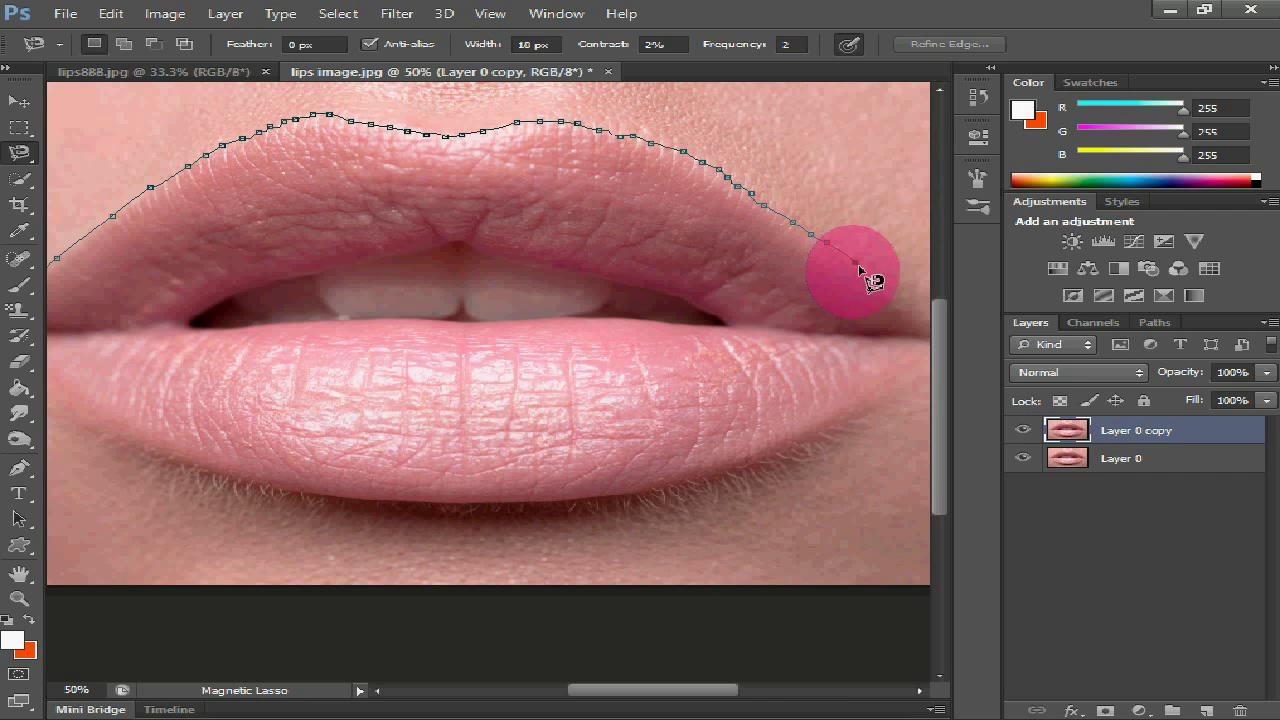
pyautogui.moveTo(885, 294)
pyautogui.mouseDown()
pyautogui.moveTo(940, 337)
pyautogui.moveTo(908, 337)
pyautogui.mouseUp()
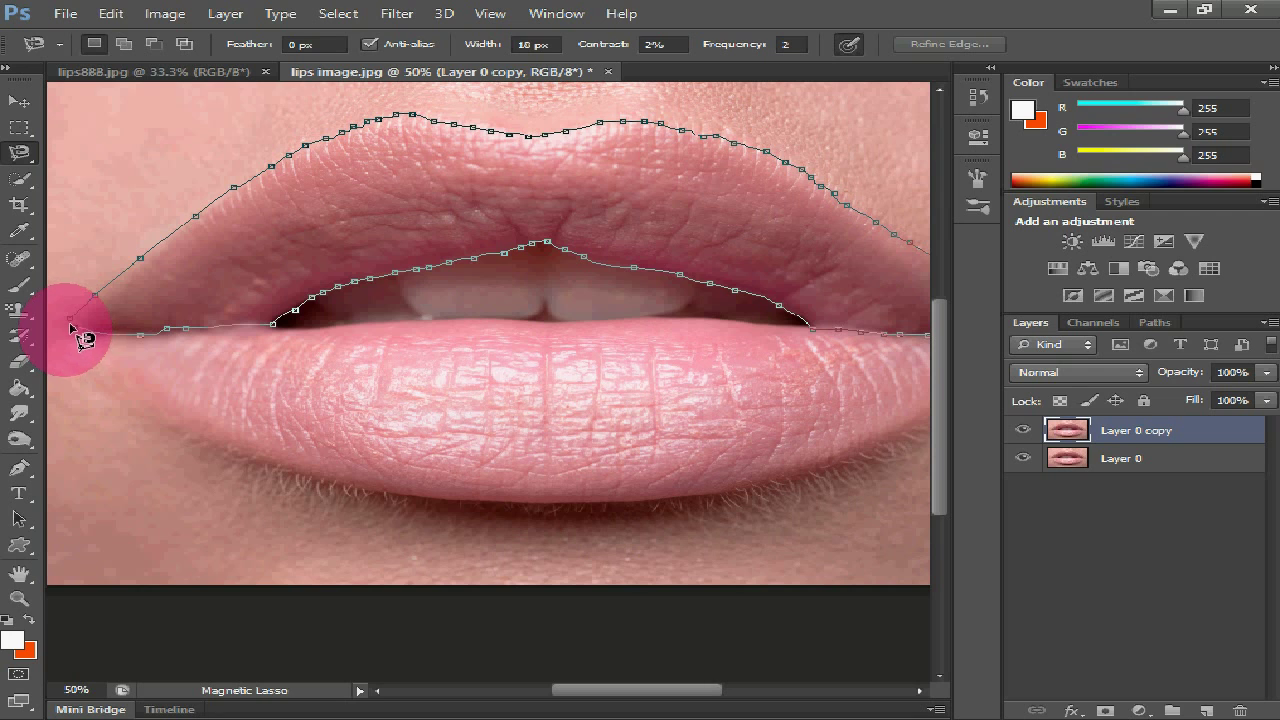
pyautogui.click(69, 321)
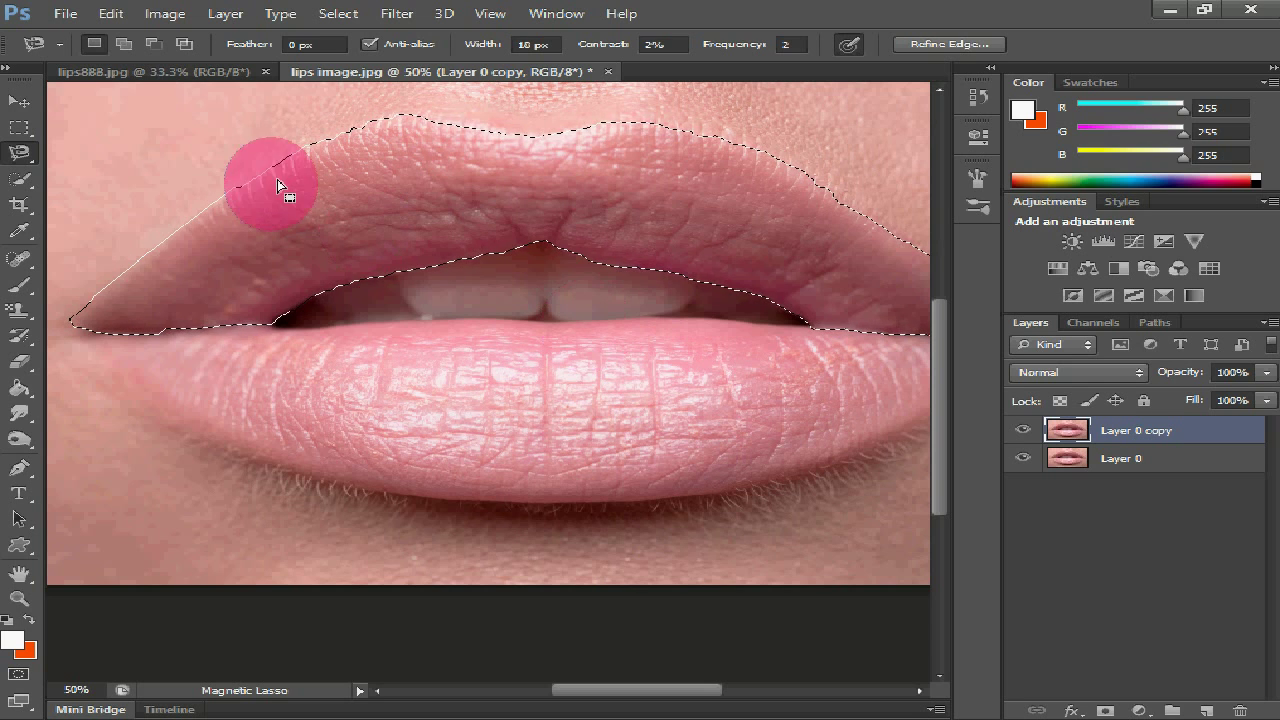
# In Add to Selection mode, trace and close the lower lip outline, then zoom out
pyautogui.click(121, 44)
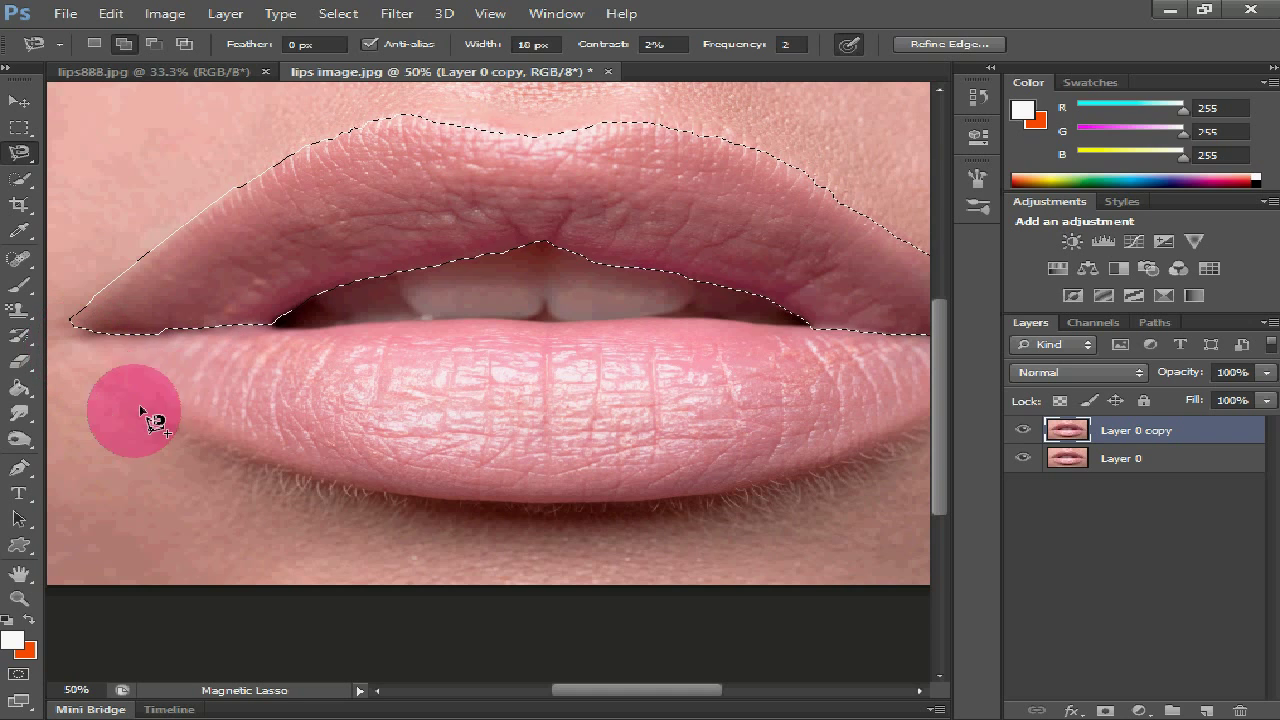
pyautogui.click(72, 338)
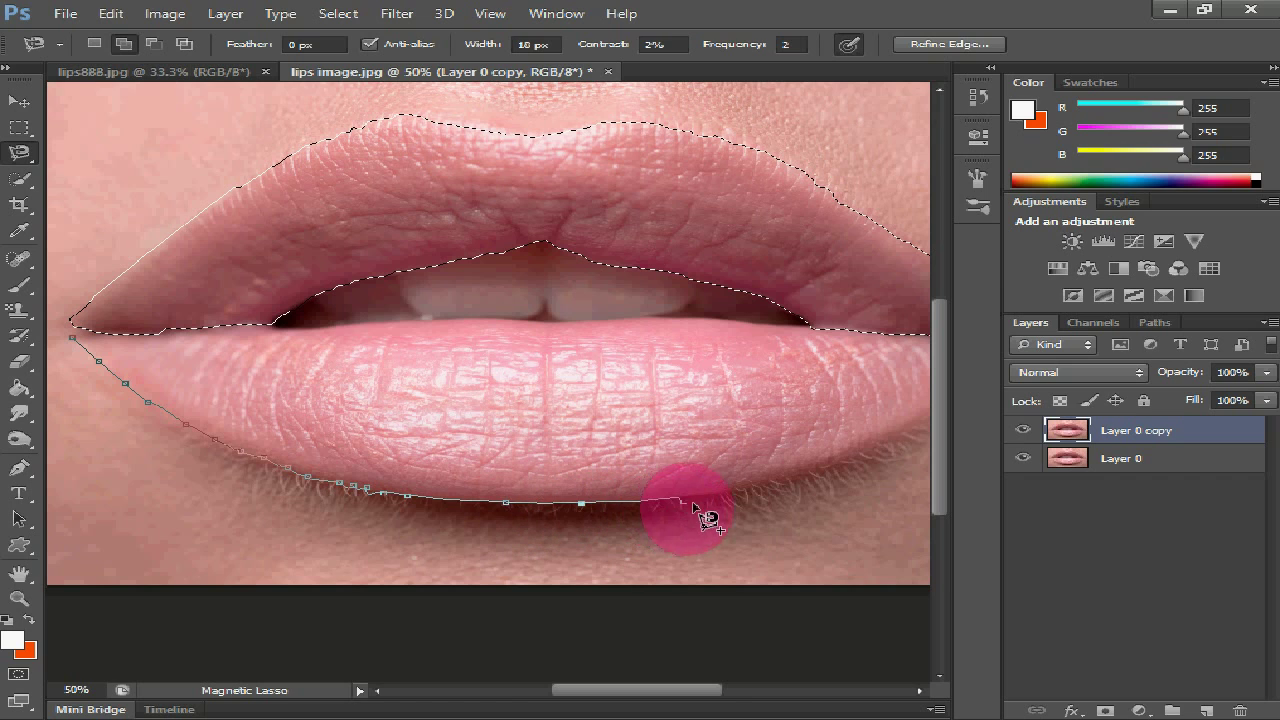
pyautogui.click(771, 481)
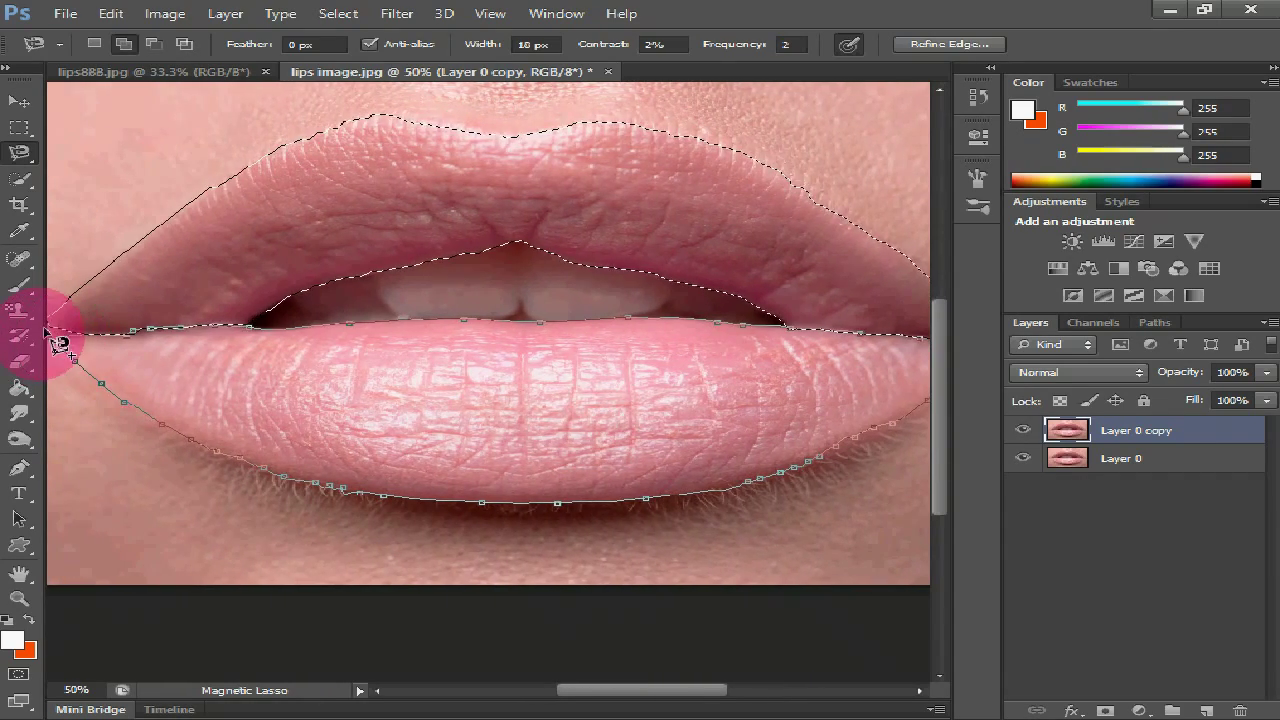
pyautogui.click(97, 340)
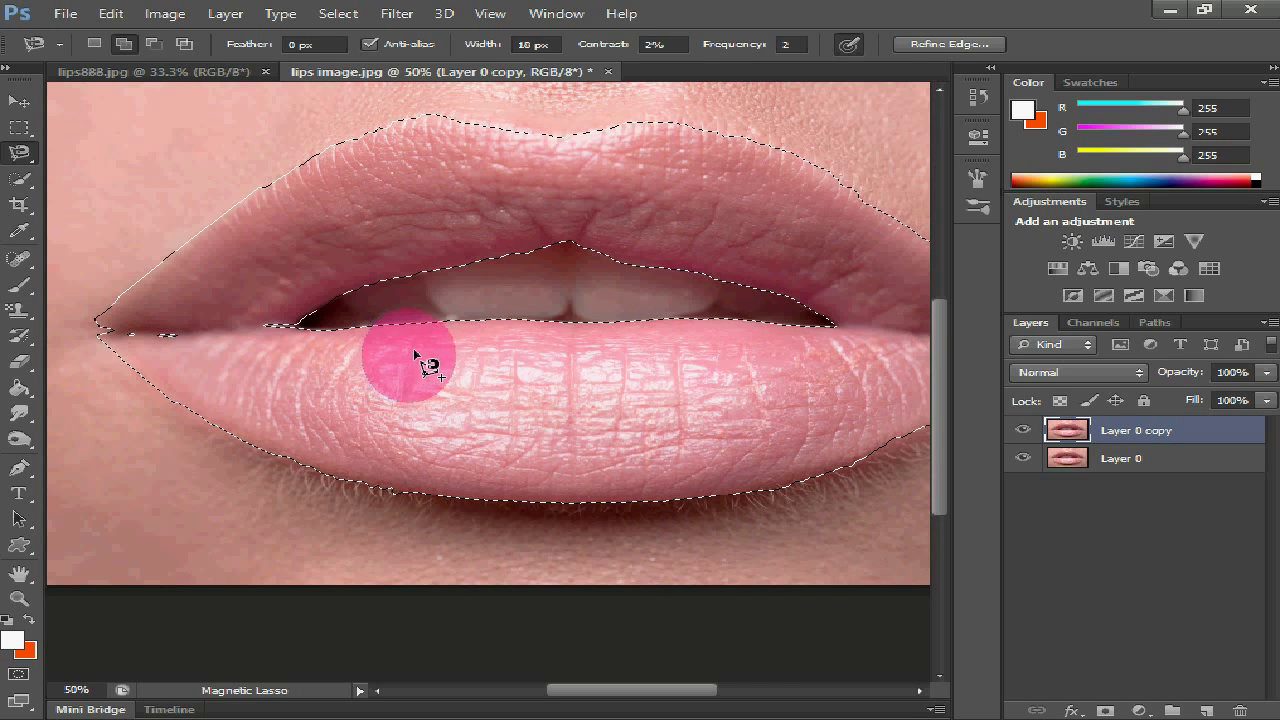
pyautogui.click(18, 602)
pyautogui.keyDown('alt'); pyautogui.click(340, 436); pyautogui.keyUp('alt')
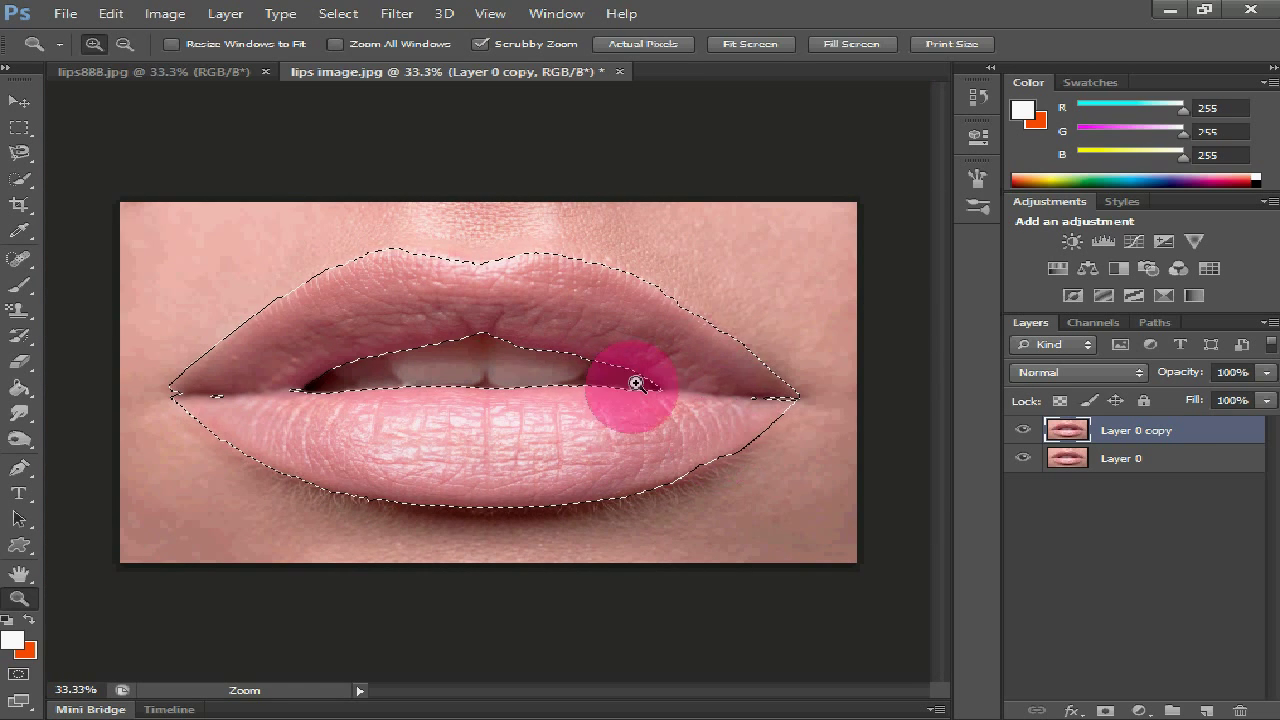
# Switch to the Move tool and bring up Image > Adjustments > Color Balance
pyautogui.click(22, 104)
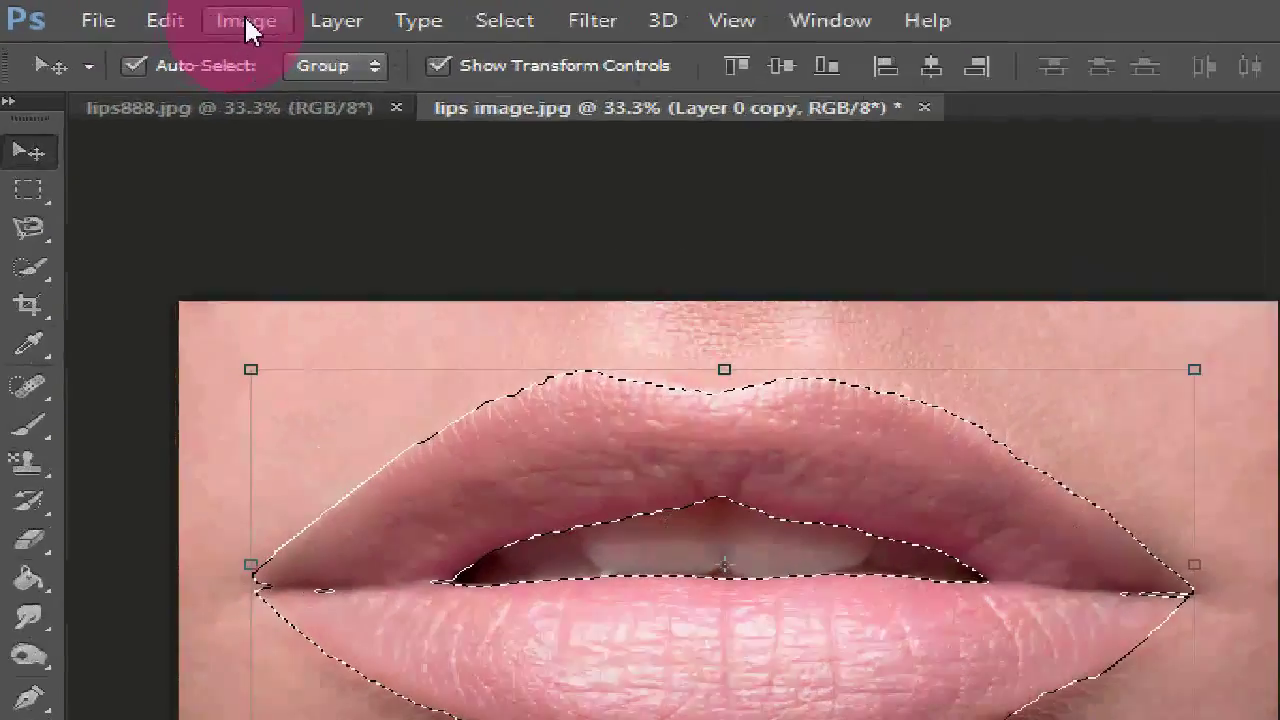
pyautogui.click(166, 16)
pyautogui.moveTo(405, 128)
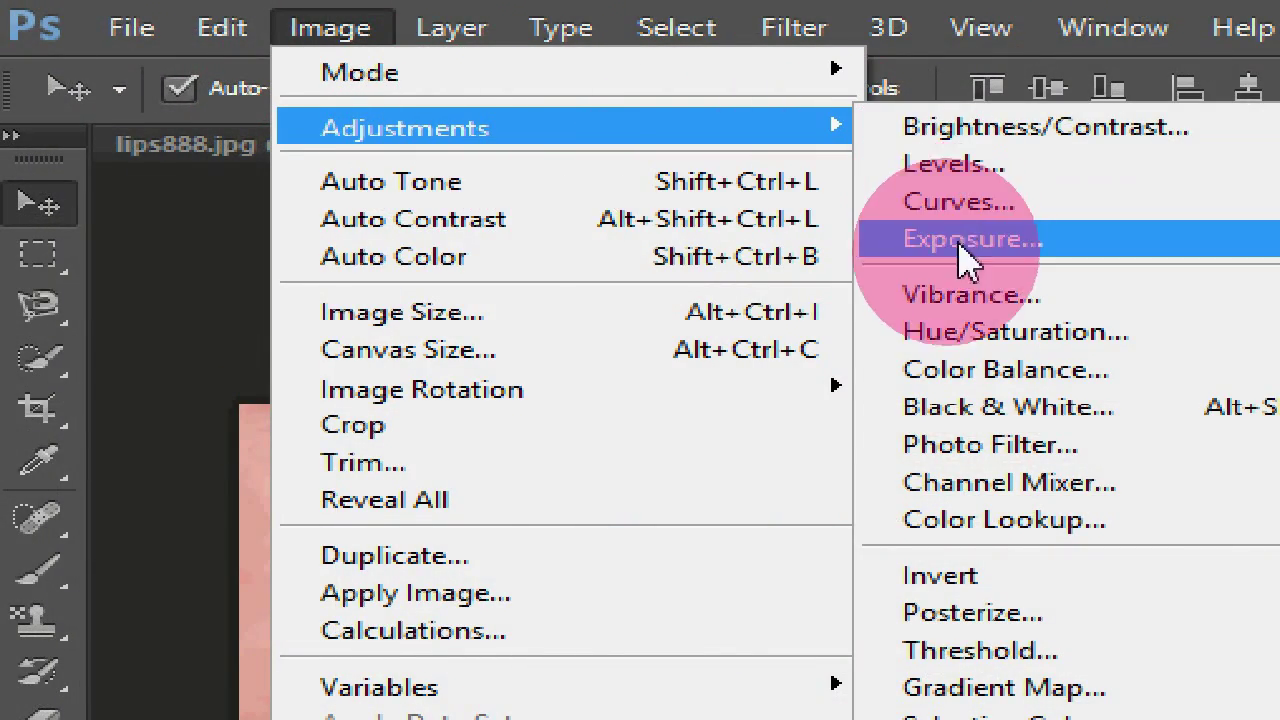
pyautogui.click(1020, 372)
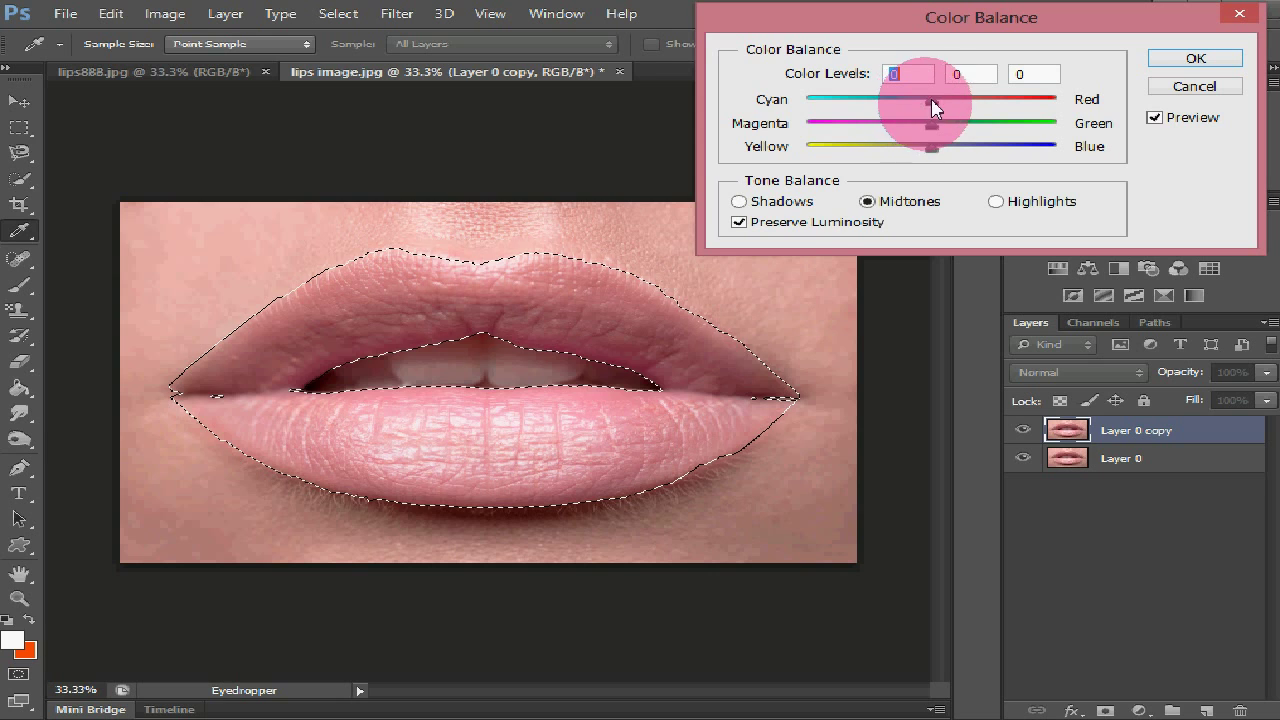
# Set midtone Color Balance to +100 red, -85 magenta, -76 yellow and apply it
pyautogui.moveTo(935, 100); pyautogui.dragTo(966, 100)
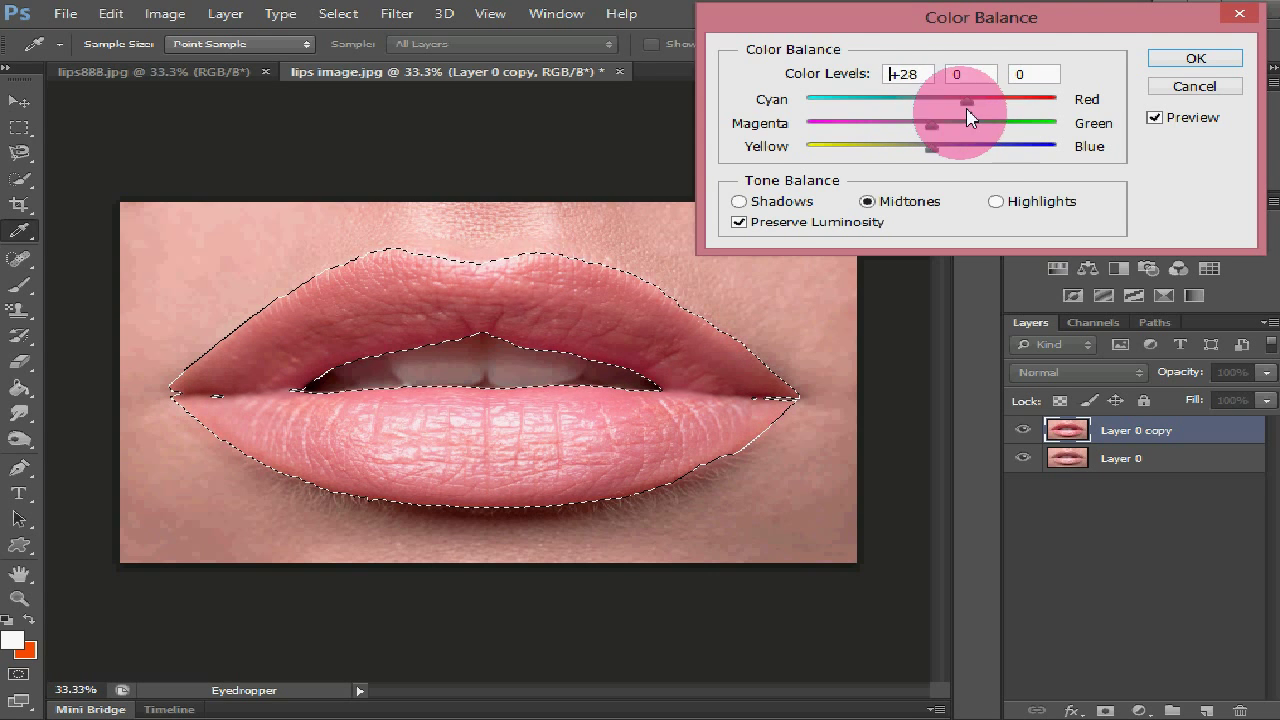
pyautogui.moveTo(966, 100); pyautogui.dragTo(1040, 103)
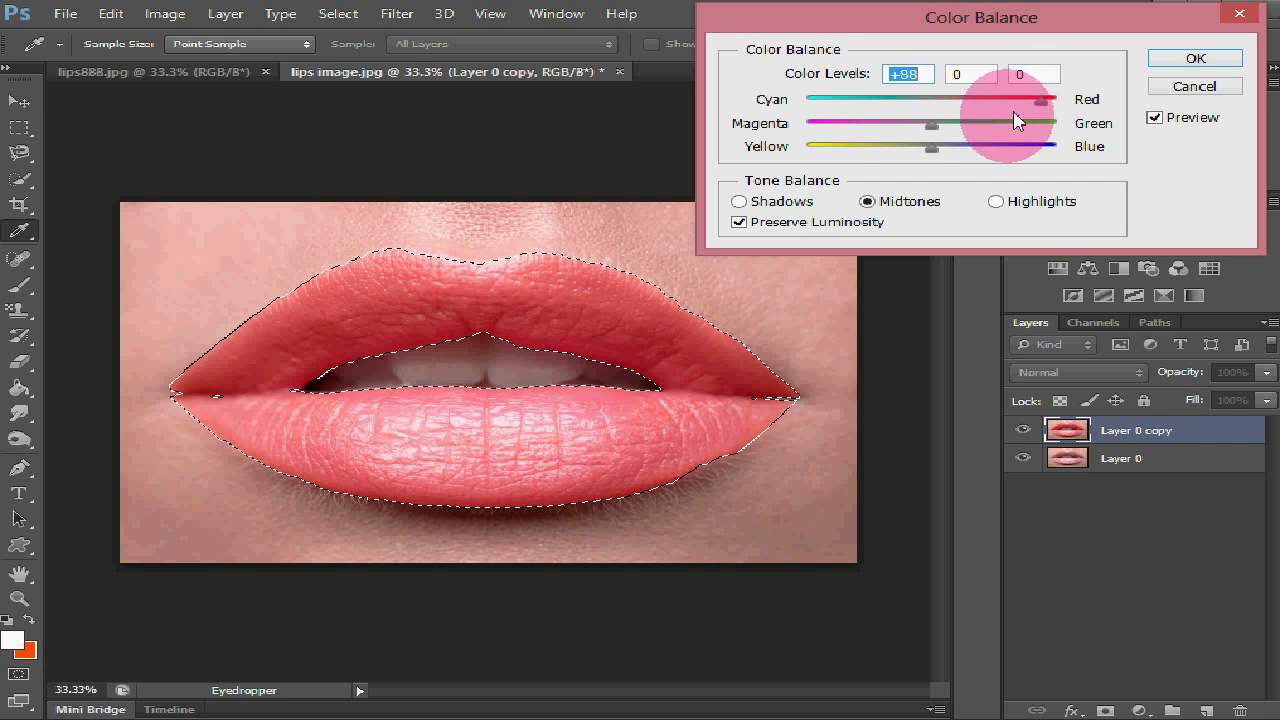
pyautogui.moveTo(931, 125)
pyautogui.mouseDown()
pyautogui.moveTo(812, 130)
pyautogui.moveTo(1006, 149)
pyautogui.moveTo(891, 177)
pyautogui.moveTo(920, 175)
pyautogui.moveTo(868, 171)
pyautogui.moveTo(930, 167)
pyautogui.moveTo(823, 180)
pyautogui.moveTo(929, 180)
pyautogui.moveTo(886, 181)
pyautogui.moveTo(829, 149)
pyautogui.moveTo(882, 168)
pyautogui.moveTo(814, 128)
pyautogui.moveTo(836, 133)
pyautogui.moveTo(826, 128)
pyautogui.mouseUp()
pyautogui.moveTo(897, 152)
pyautogui.mouseDown()
pyautogui.moveTo(820, 156)
pyautogui.moveTo(849, 155)
pyautogui.mouseUp()
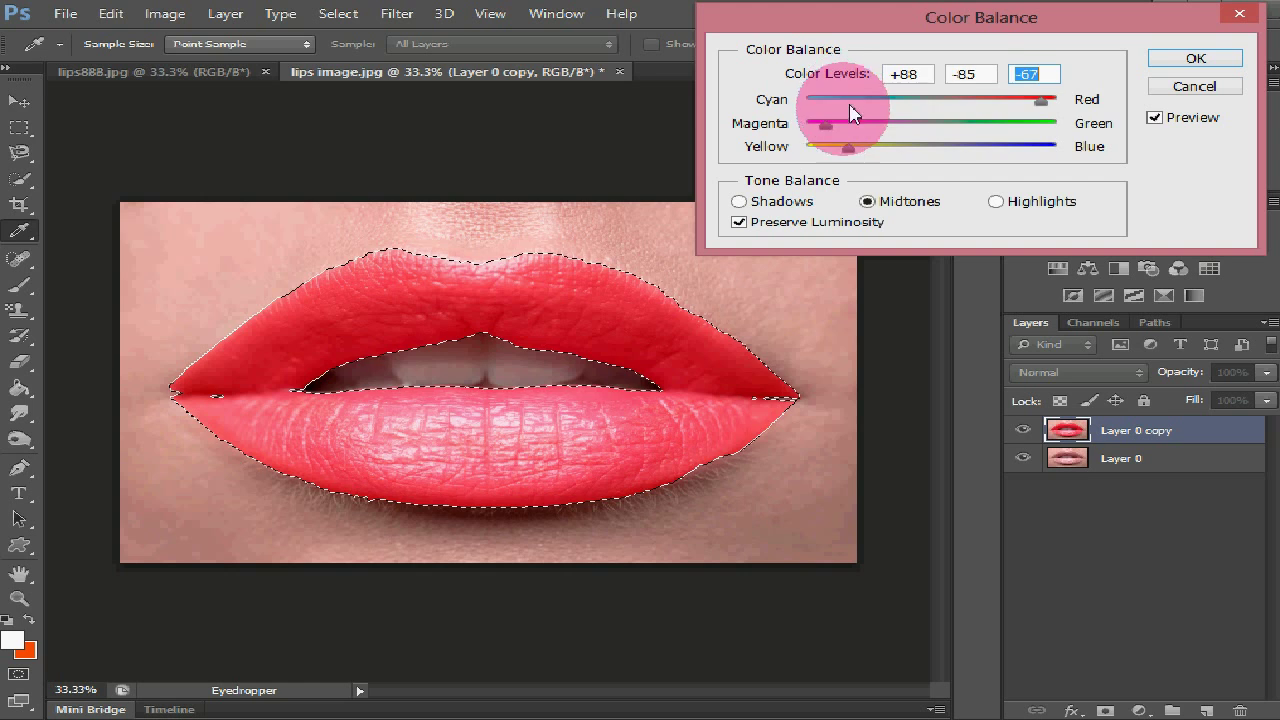
pyautogui.moveTo(1040, 102); pyautogui.dragTo(1072, 108)
pyautogui.click(1058, 102)
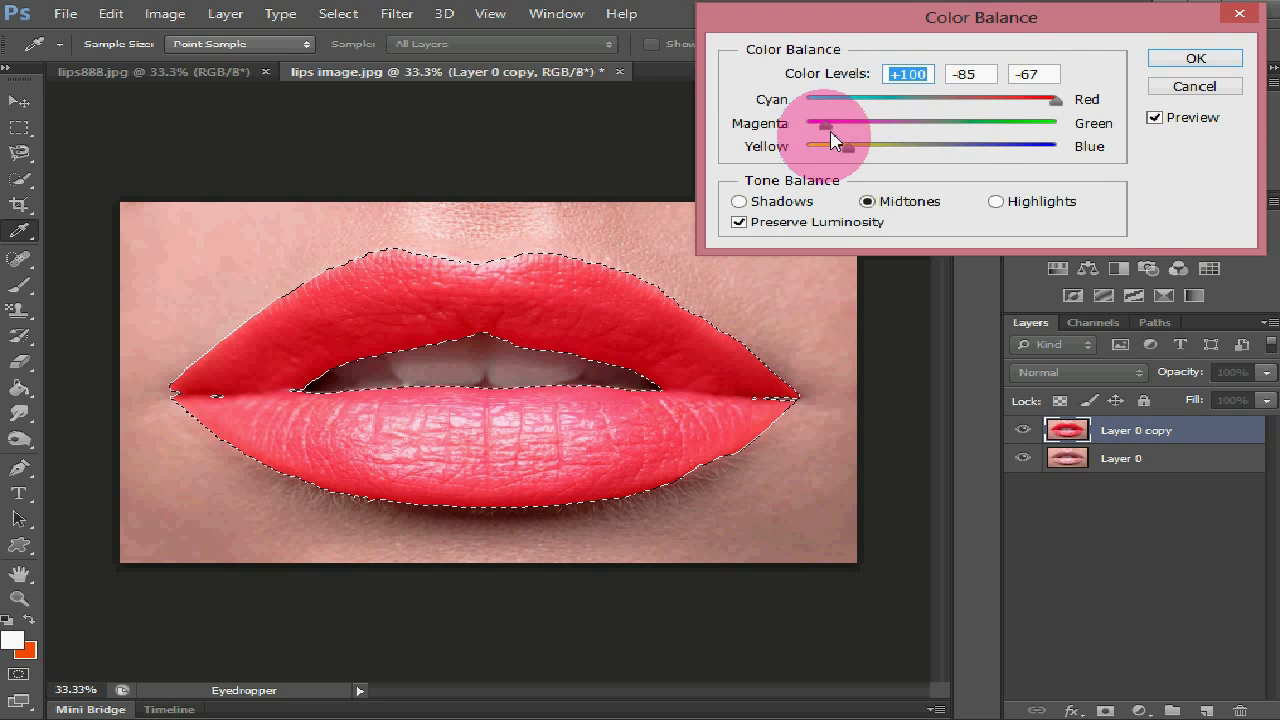
pyautogui.moveTo(848, 146); pyautogui.dragTo(837, 146)
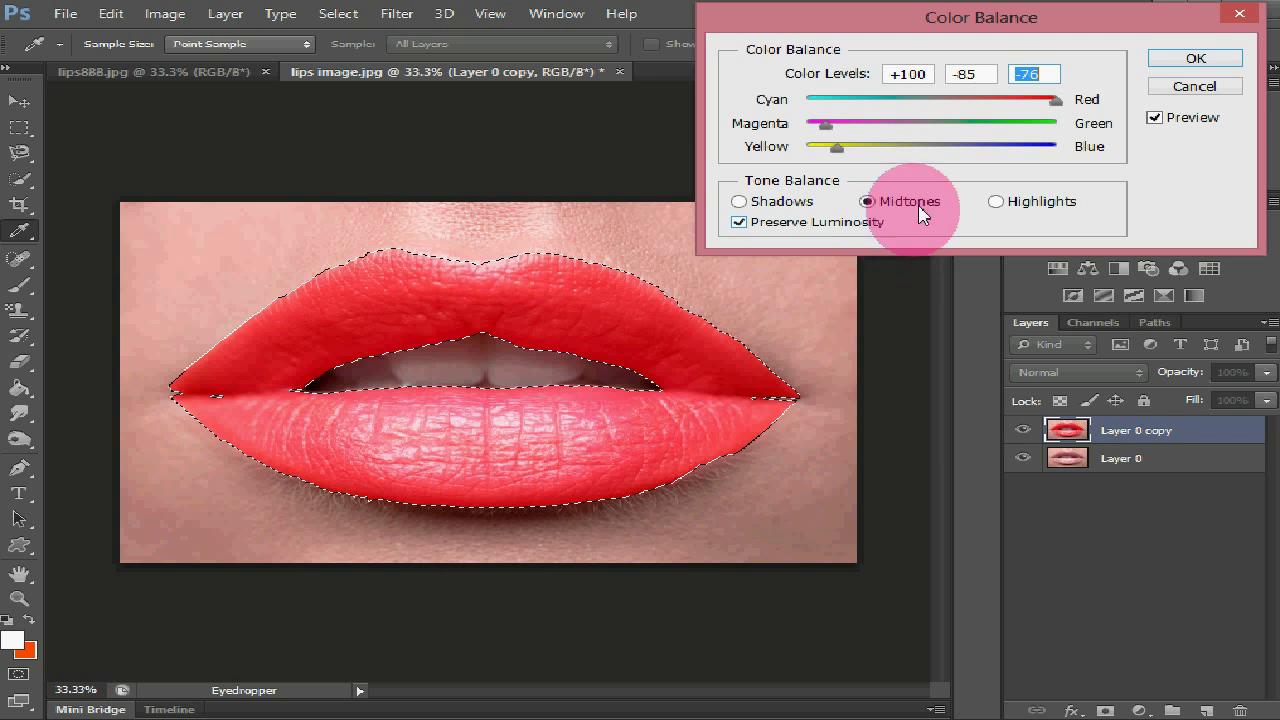
pyautogui.click(1192, 58)
pyautogui.press('v')
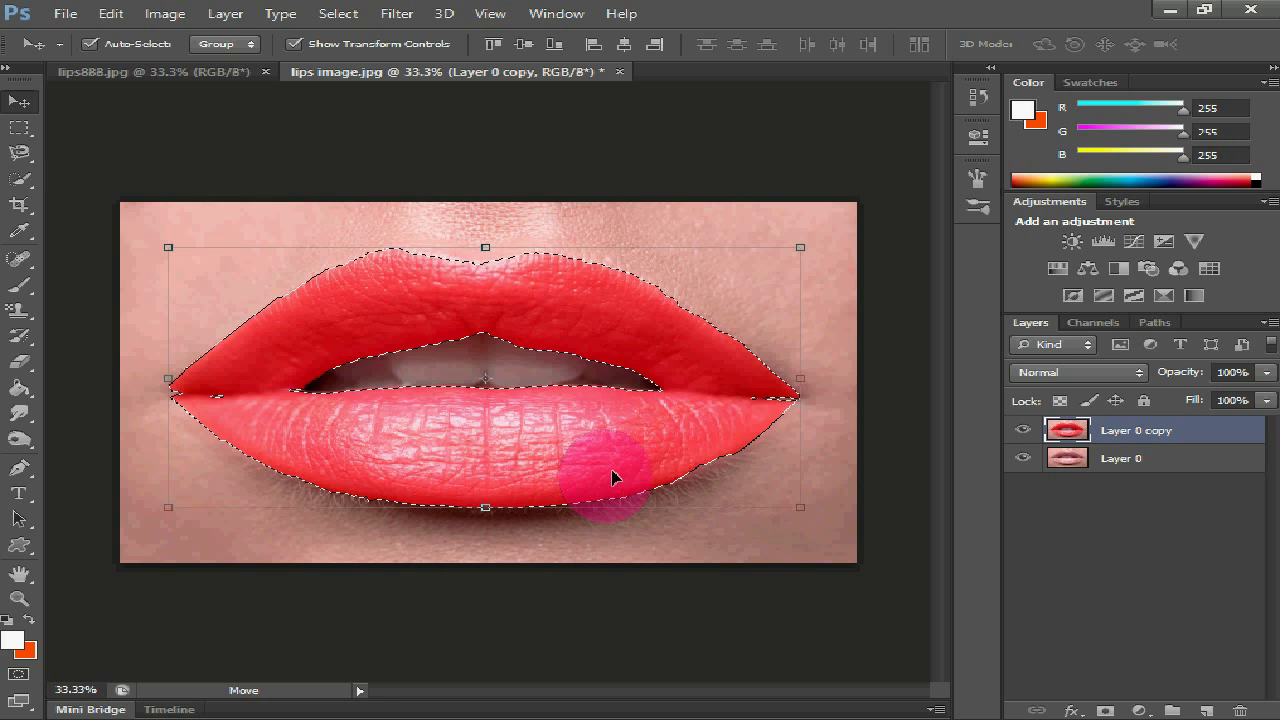
# Deselect the red lips and compare them against lips888.jpg before returning to lips image.jpg
pyautogui.hotkey('ctrl', 'd')
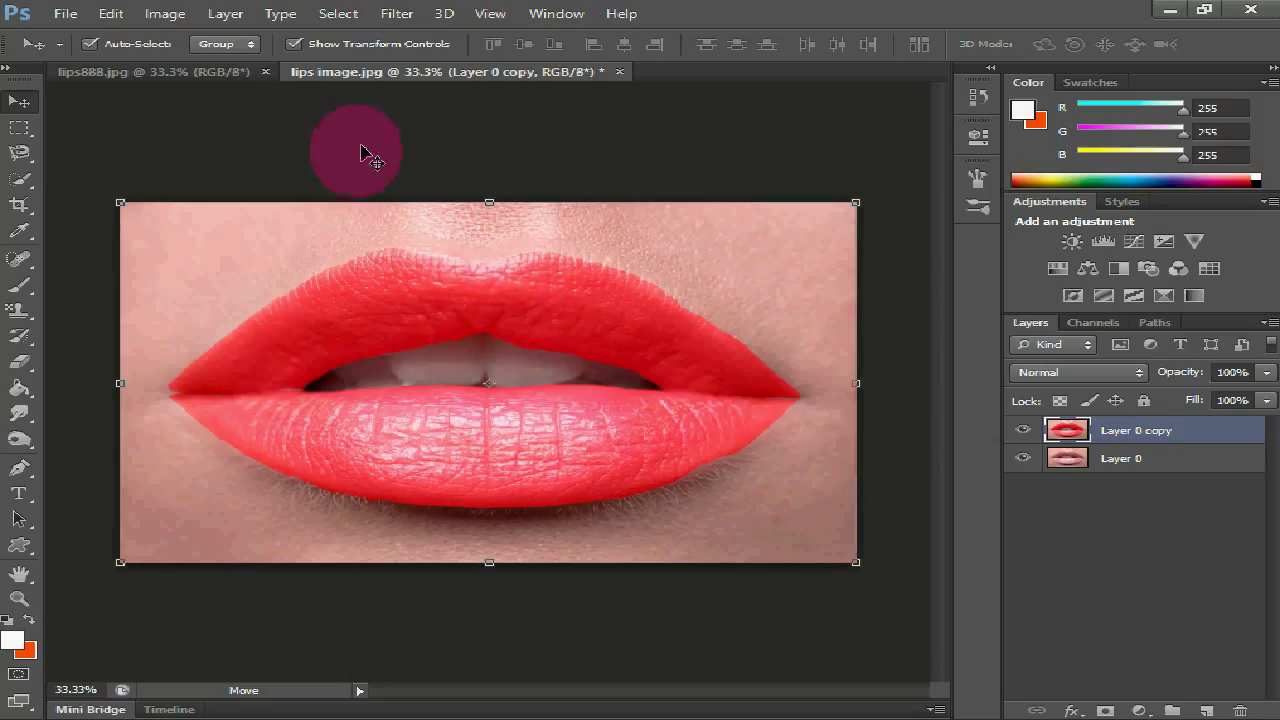
pyautogui.click(222, 72)
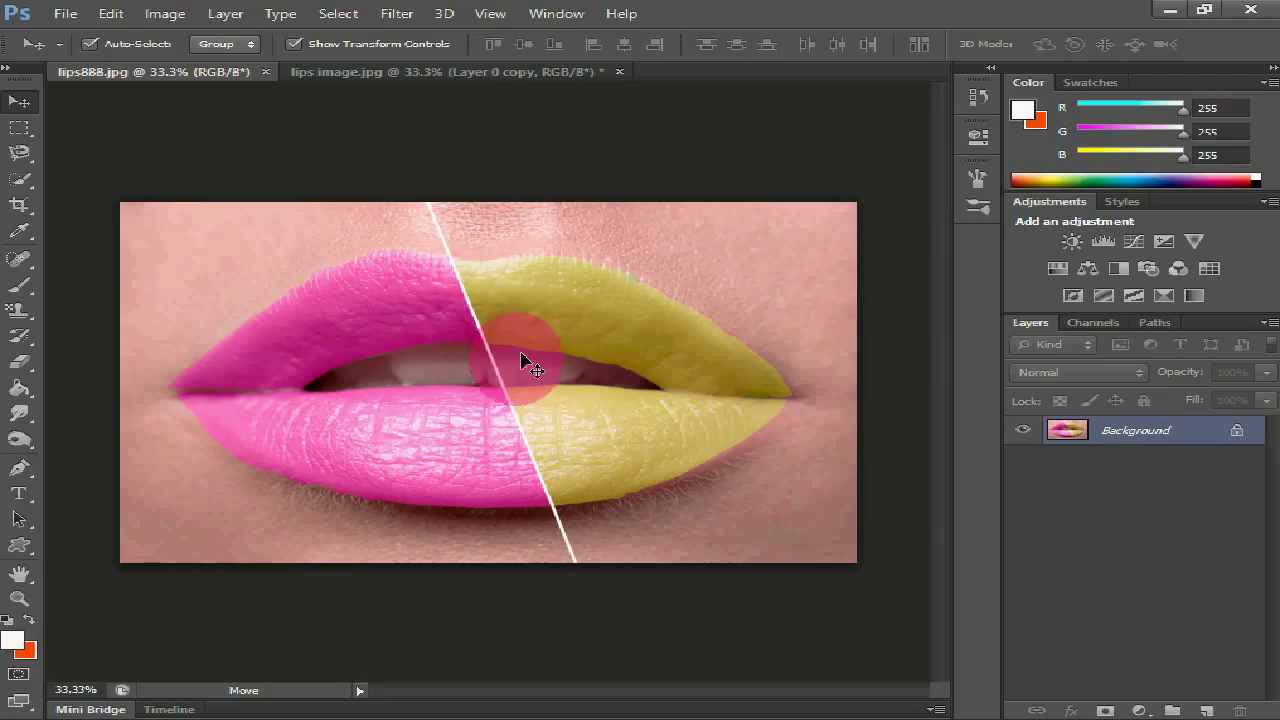
pyautogui.click(451, 70)
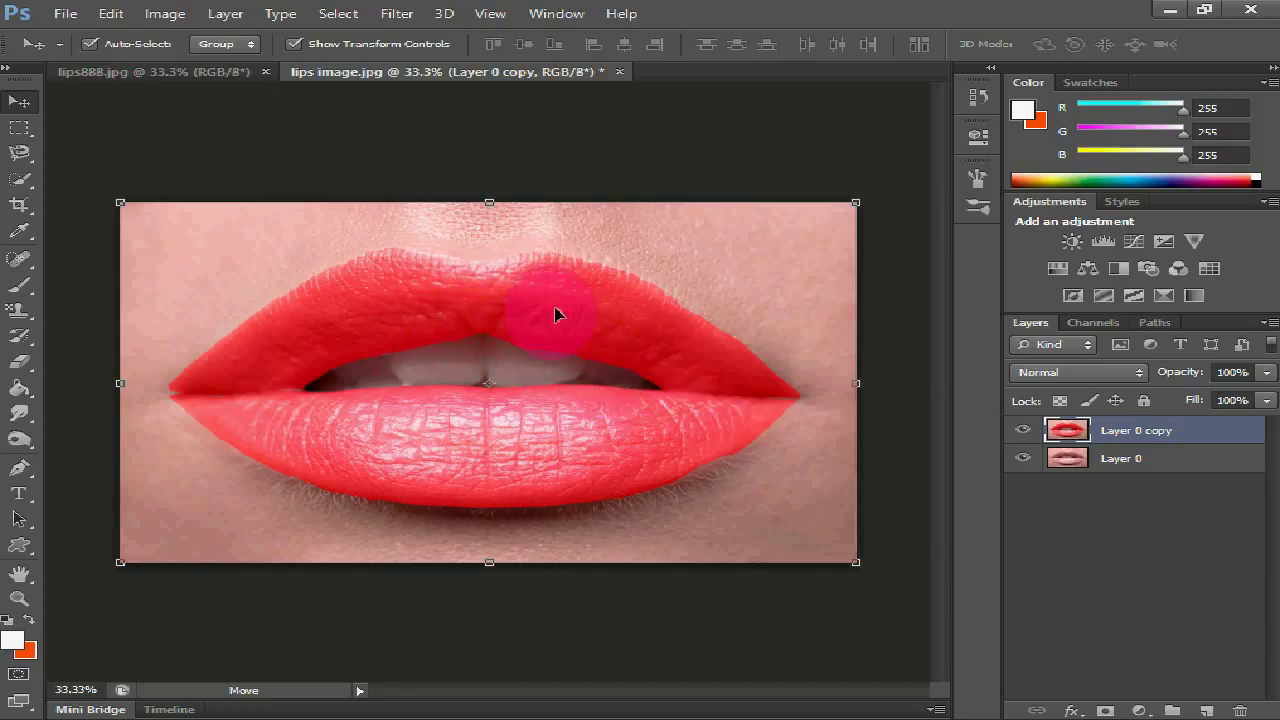
# Save 'lips color changing.jpg' to the Desktop as a quality-12 JPEG and open it from there
pyautogui.click(70, 16)
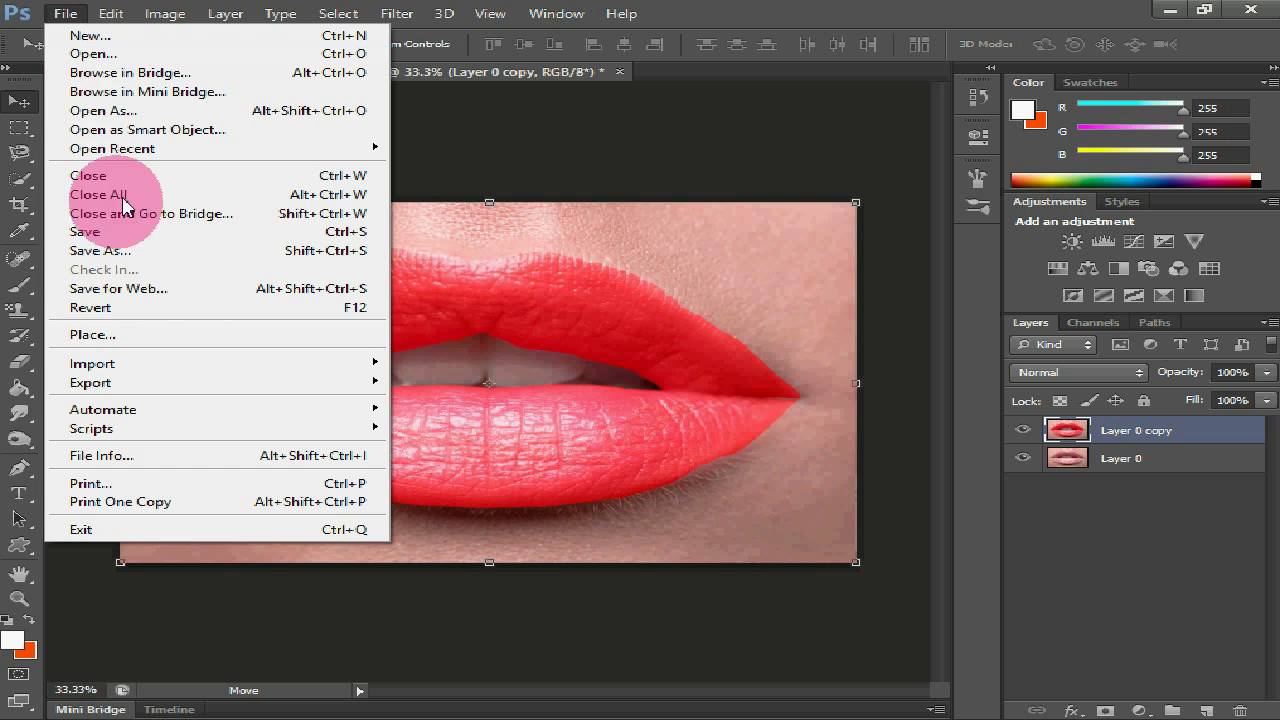
pyautogui.click(110, 245)
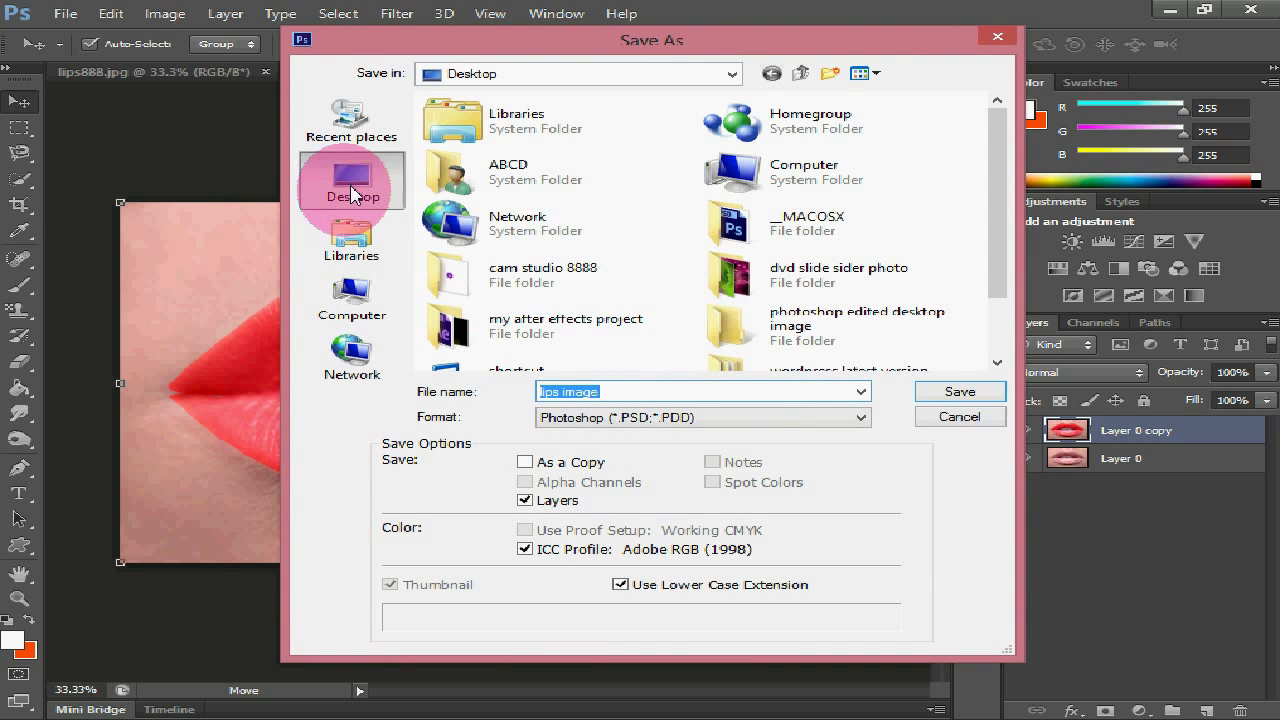
pyautogui.click(858, 420)
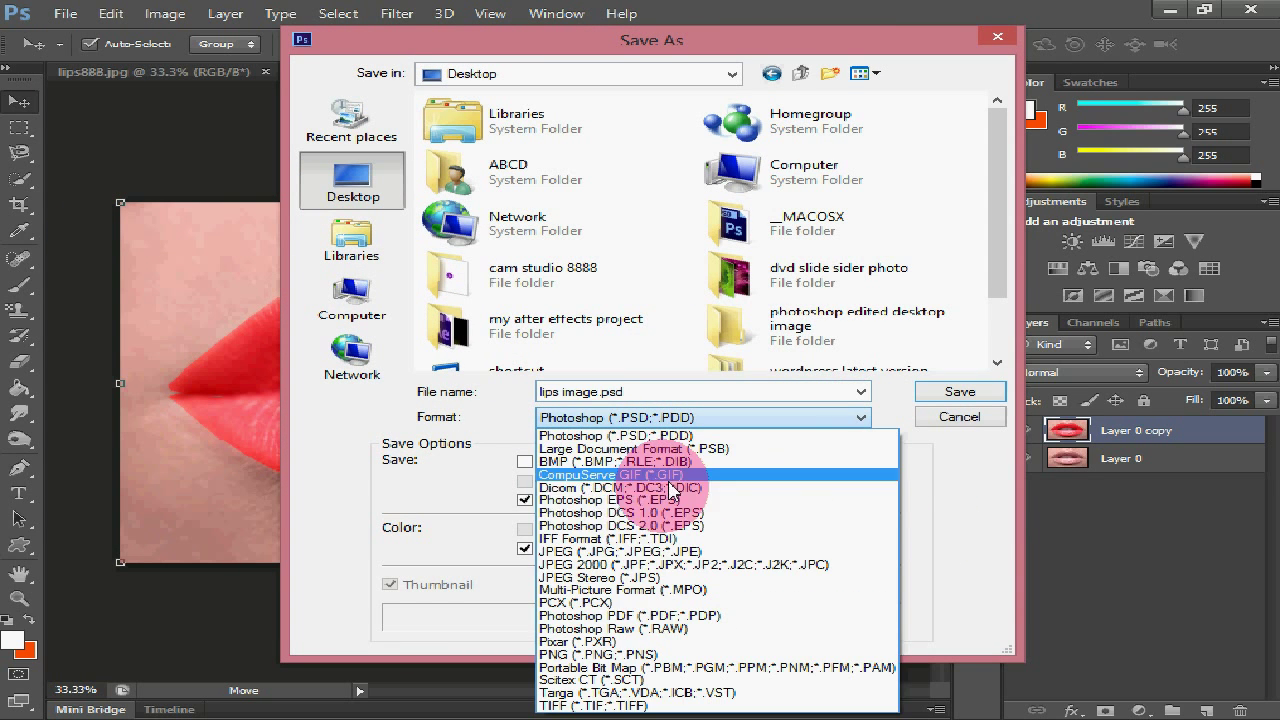
pyautogui.click(617, 553)
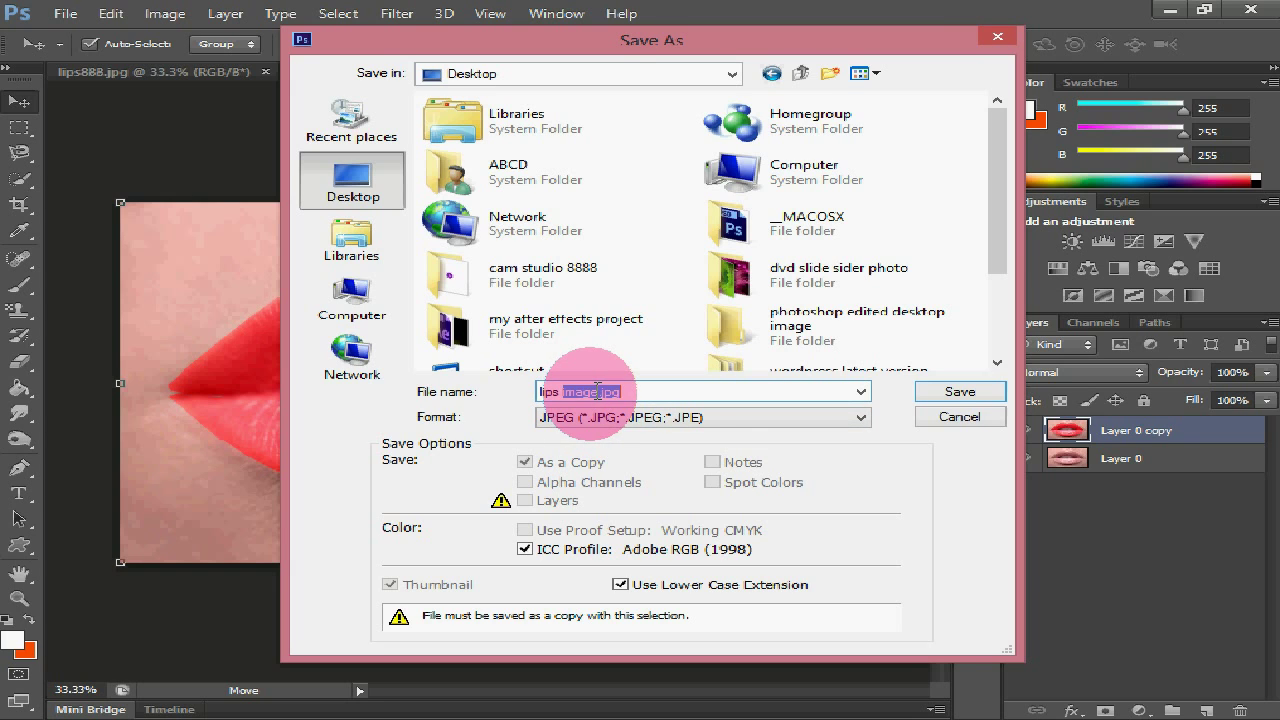
pyautogui.click(597, 391)
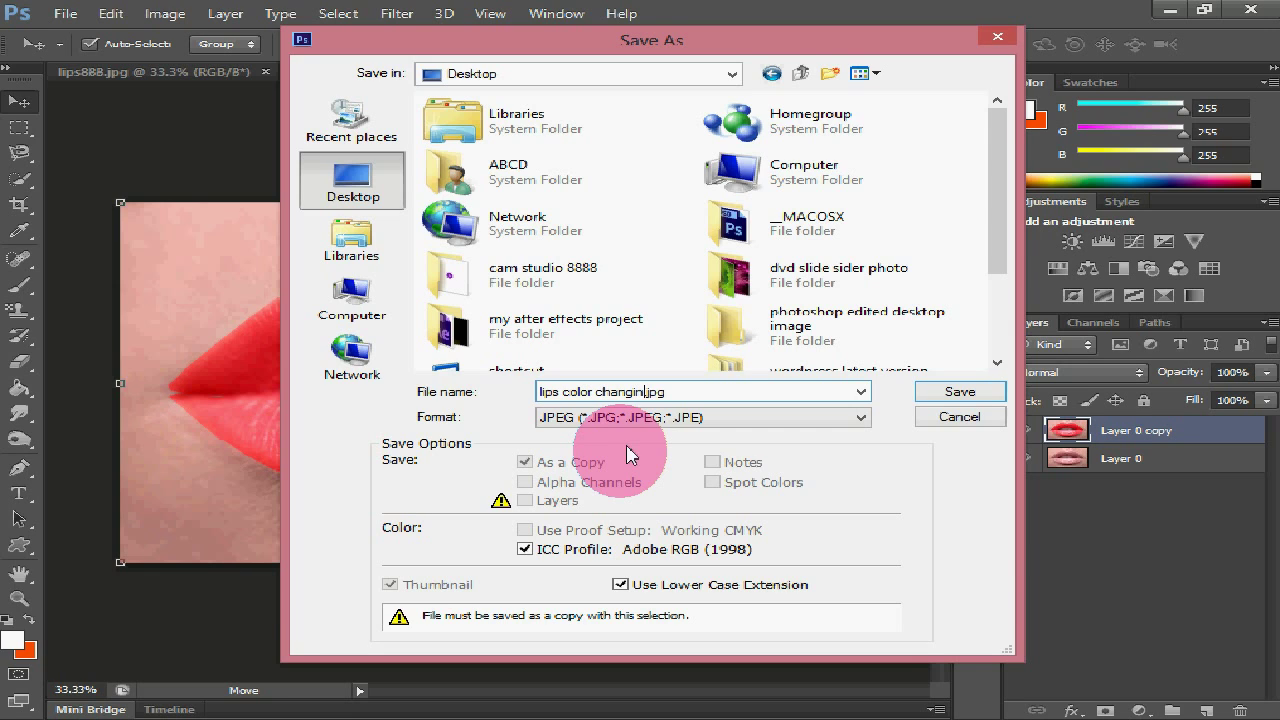
pyautogui.click(950, 392)
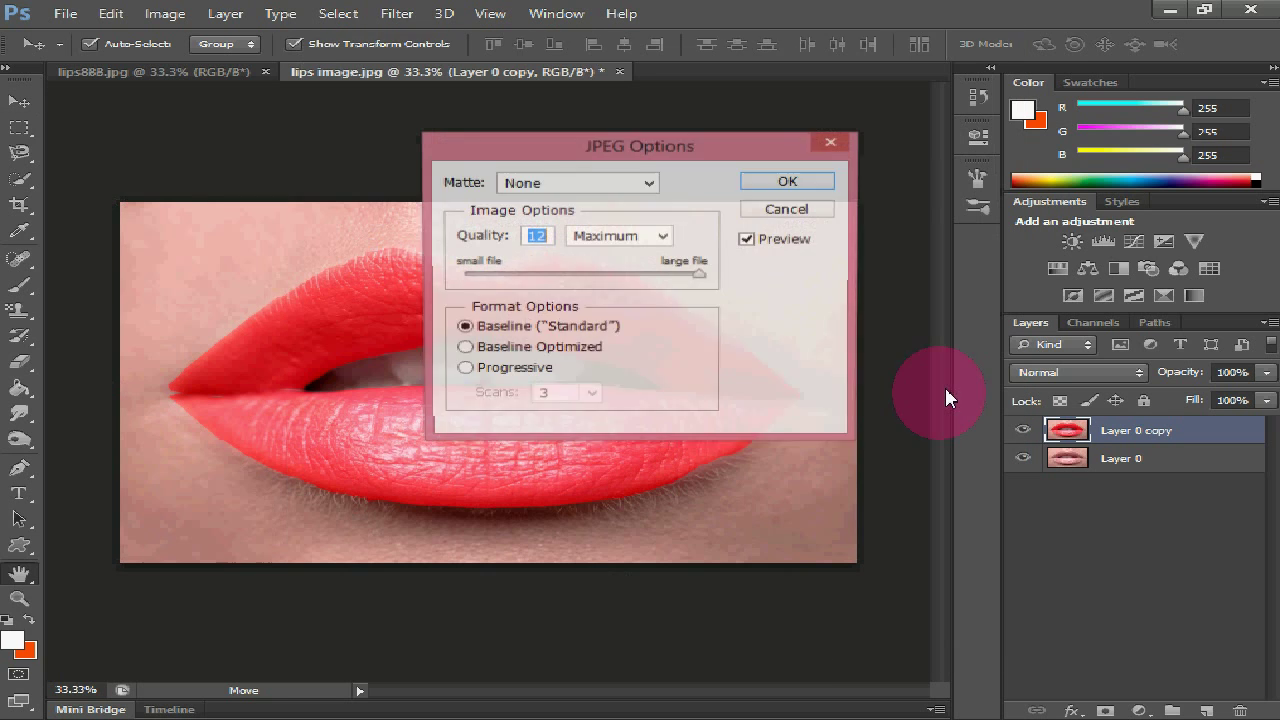
pyautogui.click(790, 182)
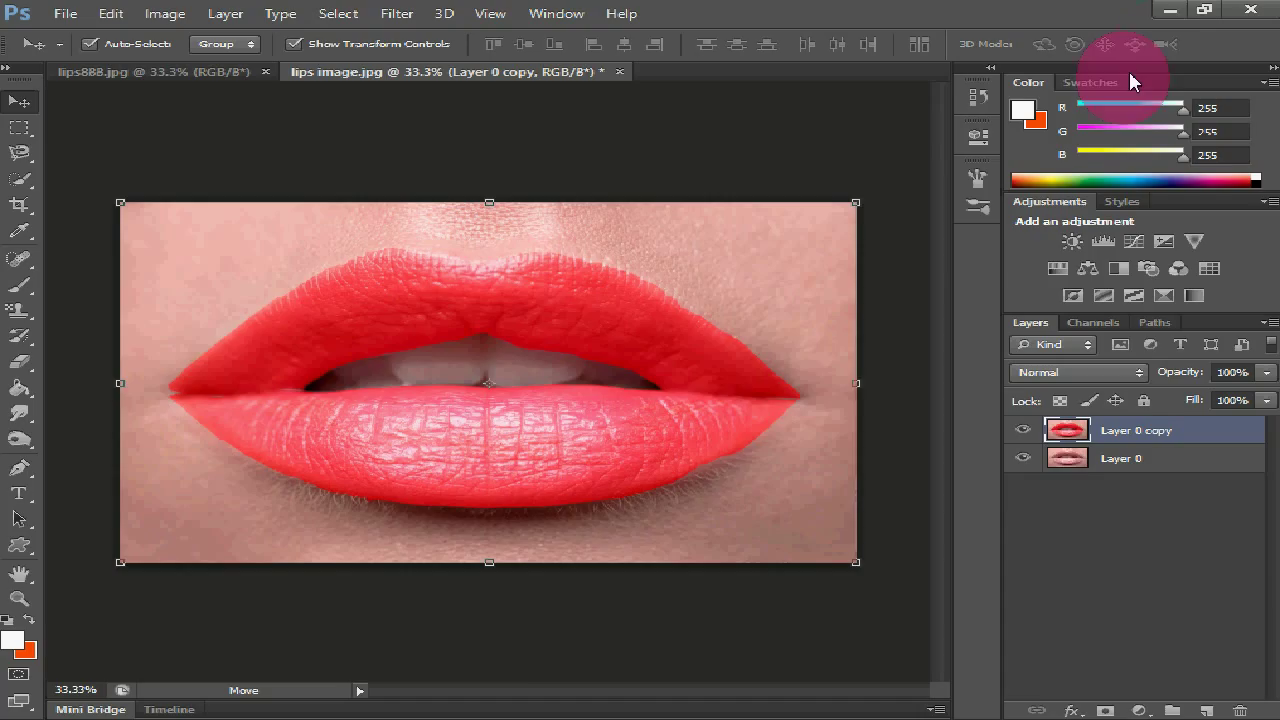
pyautogui.click(1175, 14)
pyautogui.doubleClick(240, 130)
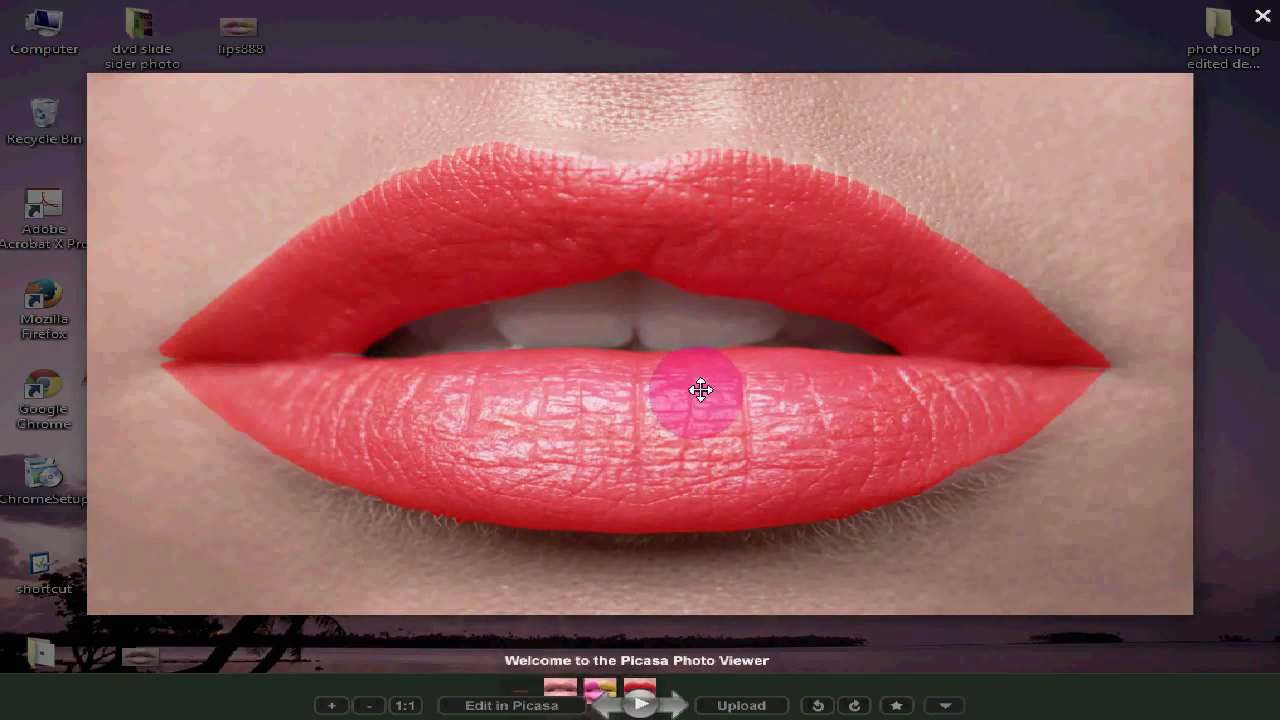
# Zoom in and out on the red lips in Picasa Photo Viewer to inspect the result
pyautogui.scroll(2, 553, 373)
pyautogui.scroll(-2, 654, 346)
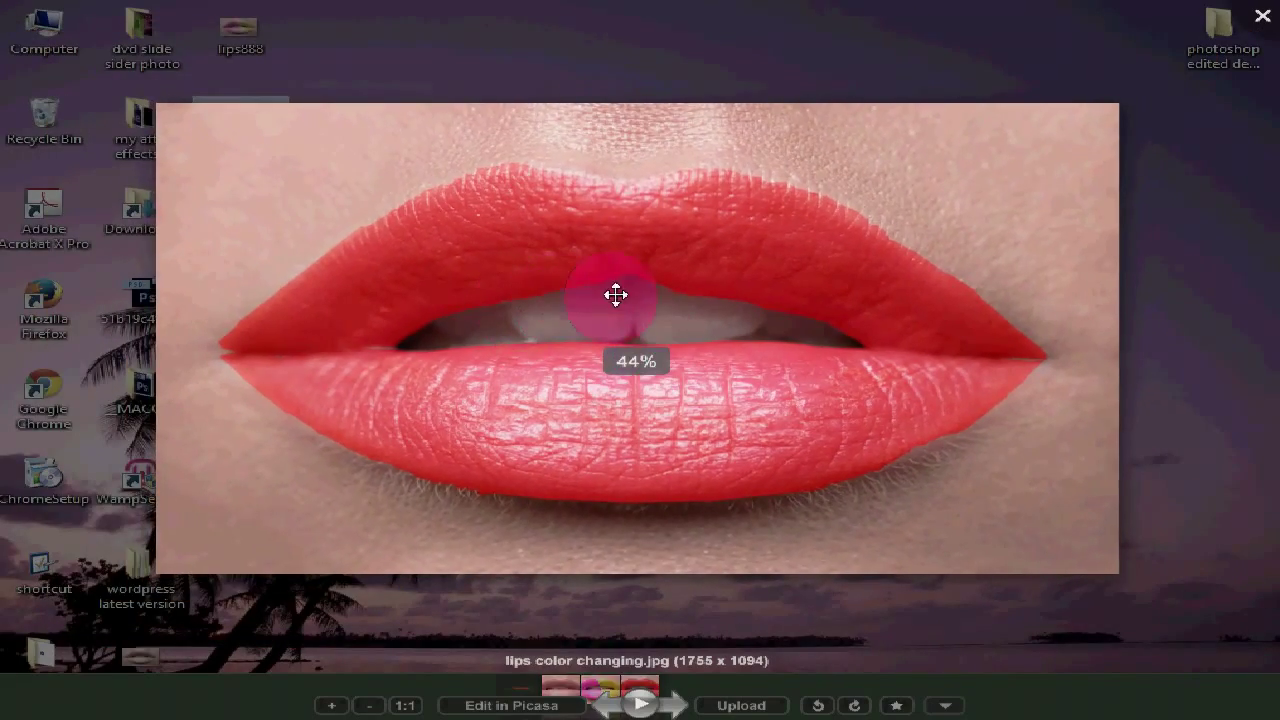
pyautogui.scroll(2, 589, 331)
pyautogui.scroll(1, 614, 314)
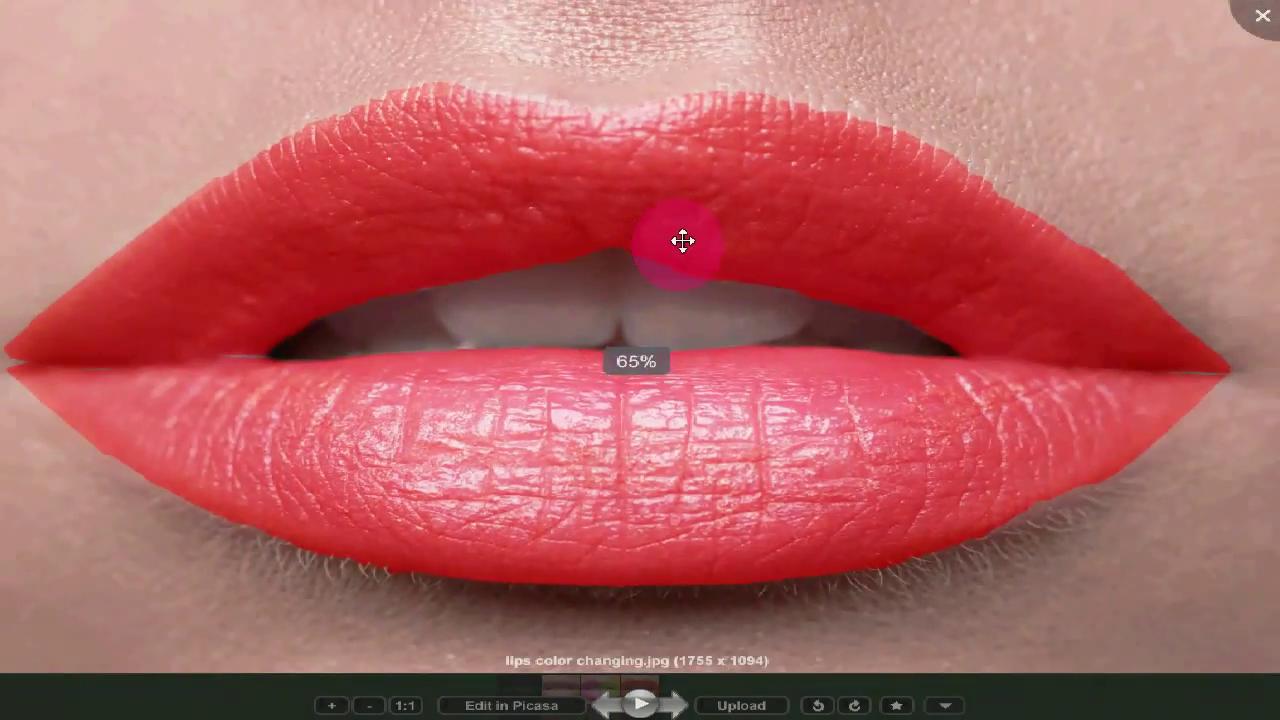
pyautogui.scroll(-2, 672, 358)
pyautogui.scroll(1, 672, 358)
pyautogui.scroll(1, 680, 351)
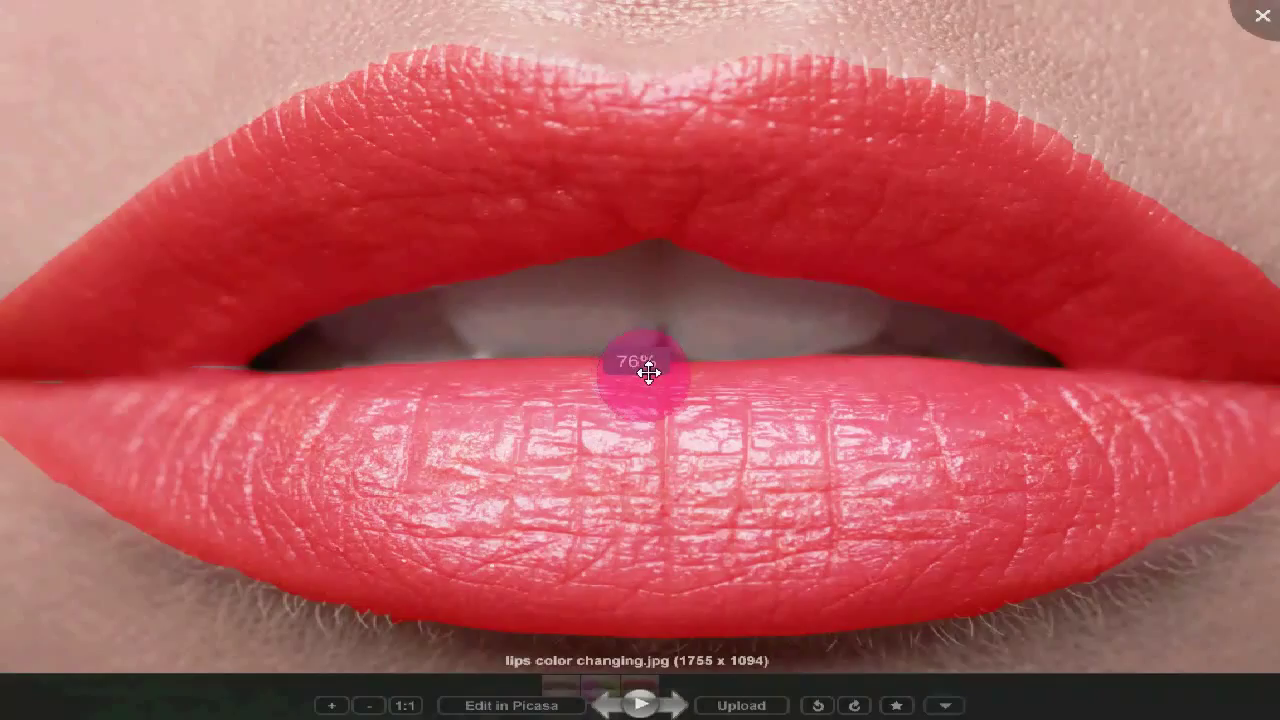
pyautogui.scroll(2, 651, 366)
pyautogui.scroll(-2, 592, 290)
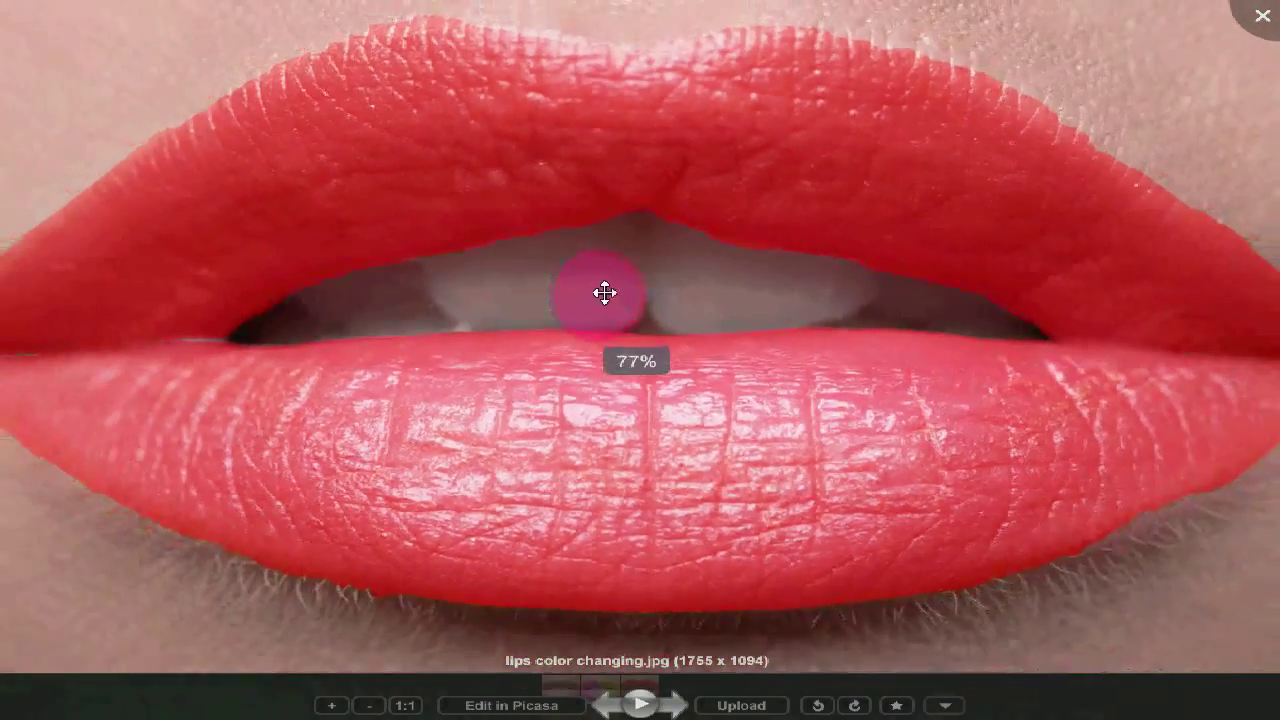
pyautogui.scroll(-2, 590, 340)
pyautogui.scroll(1, 577, 363)
pyautogui.scroll(2, 569, 329)
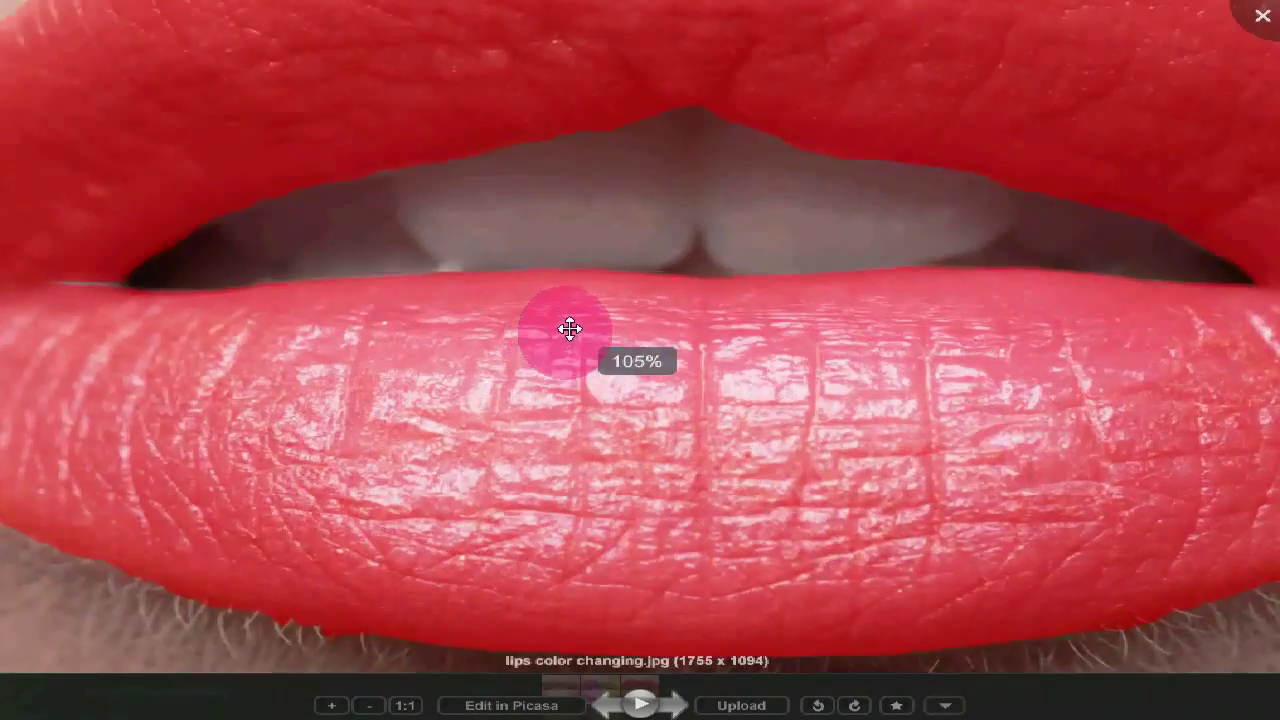
pyautogui.scroll(1, 565, 321)
pyautogui.scroll(-1, 551, 337)
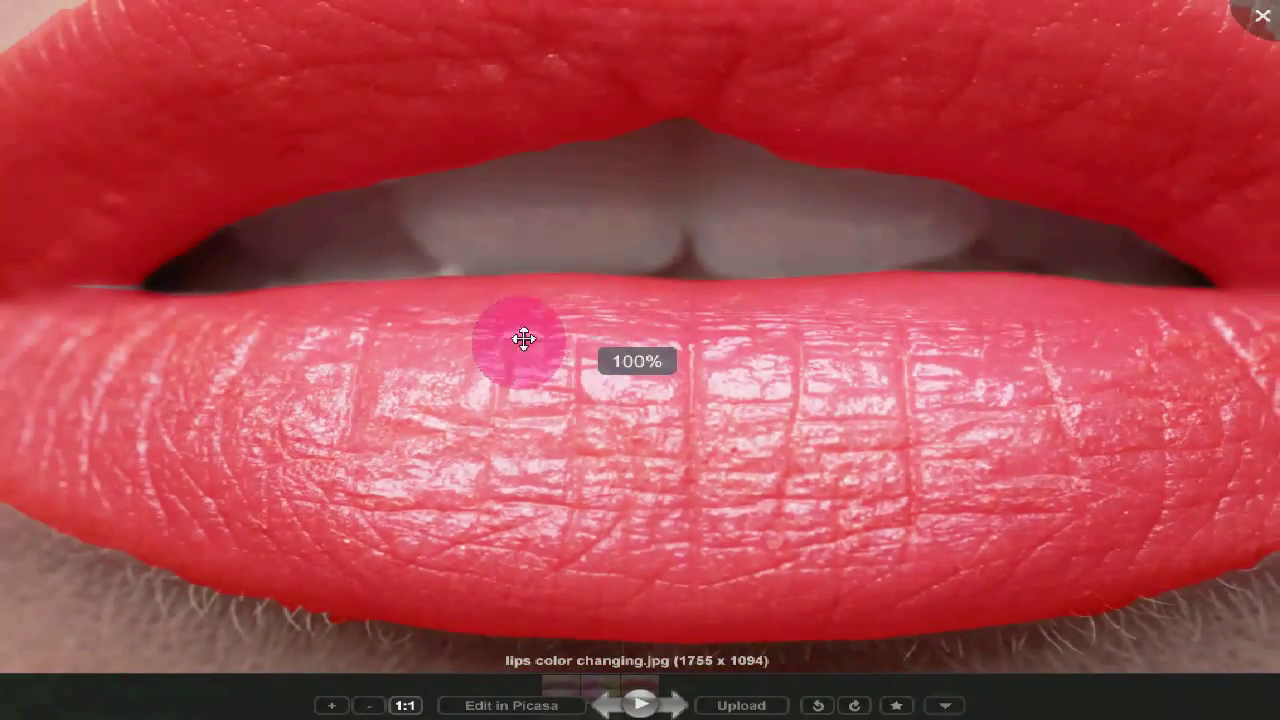
pyautogui.scroll(-1, 750, 280)
pyautogui.scroll(-2, 750, 330)
pyautogui.scroll(-1, 700, 355)
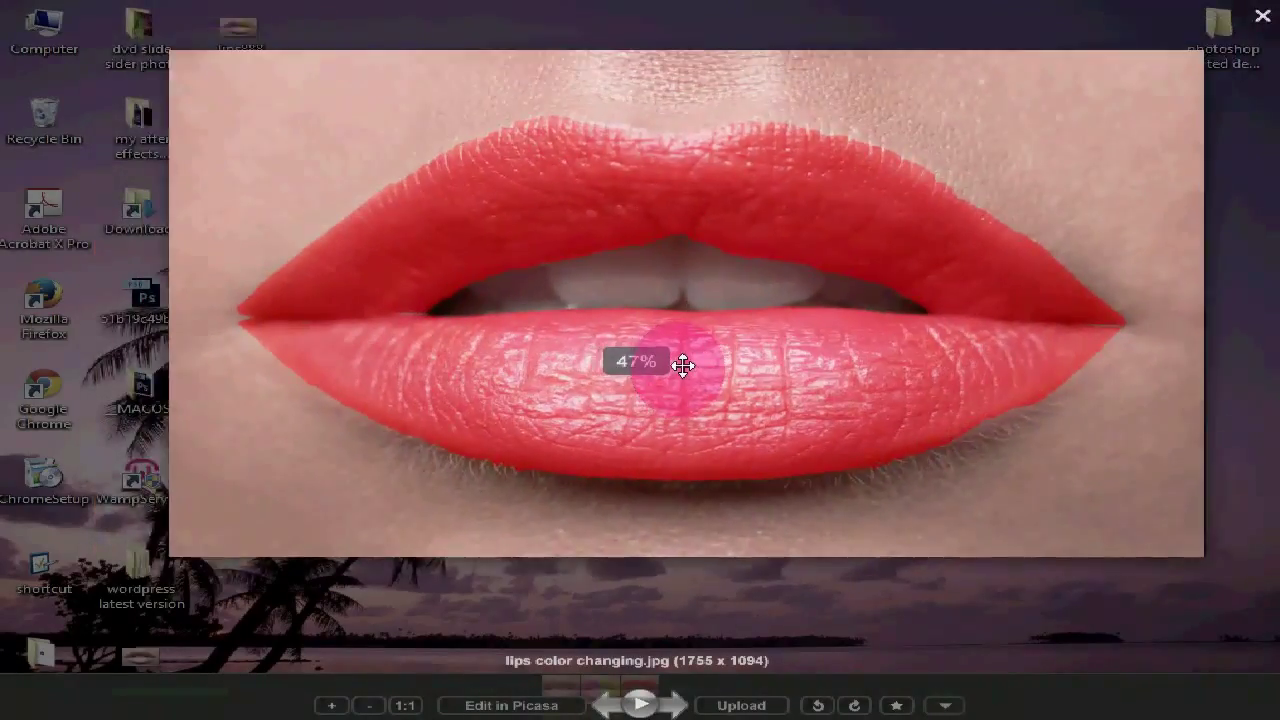
pyautogui.scroll(2, 670, 355)
pyautogui.scroll(1, 665, 347)
pyautogui.scroll(-1, 720, 340)
pyautogui.scroll(-2, 765, 360)
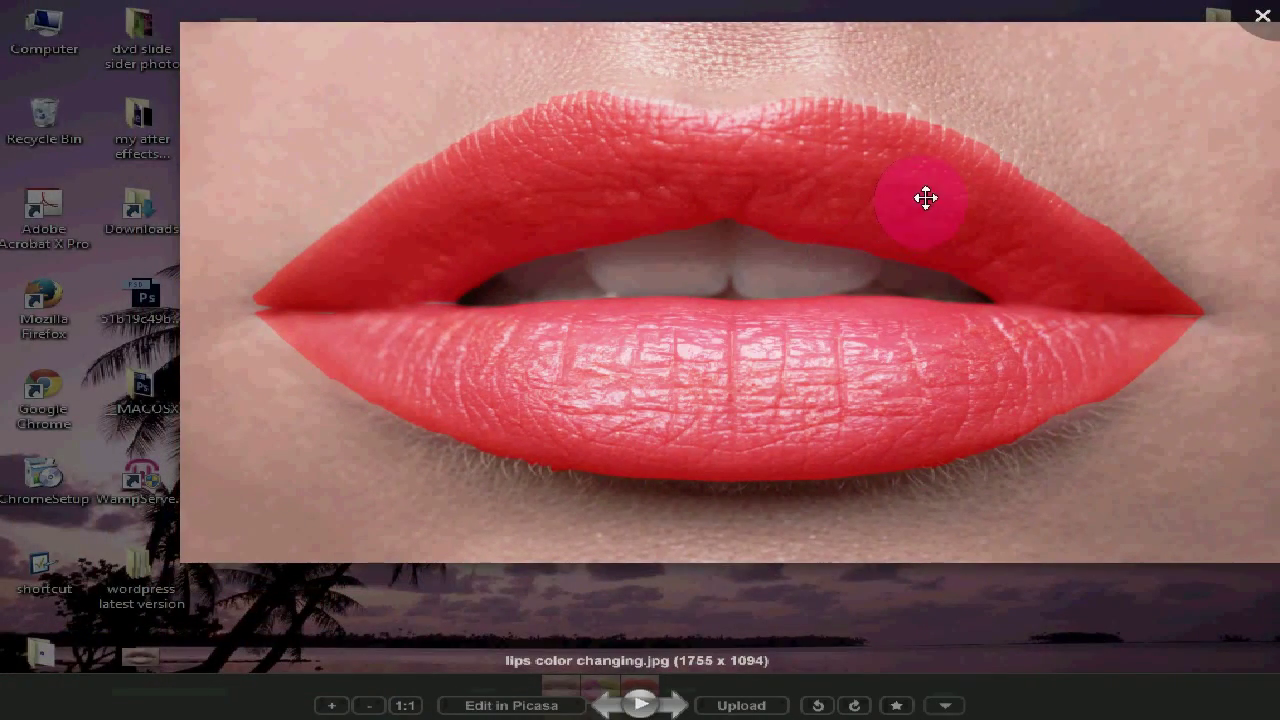